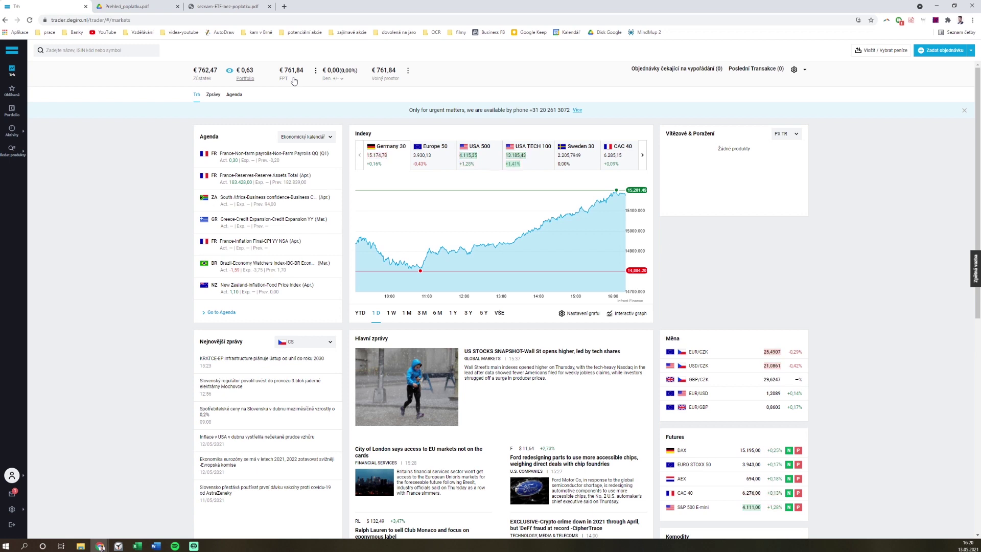
Open the account overview (Přehled účtu) and set its start date to 29/11/2020
{"action": "mouse_move", "coordinate": [13, 130]}
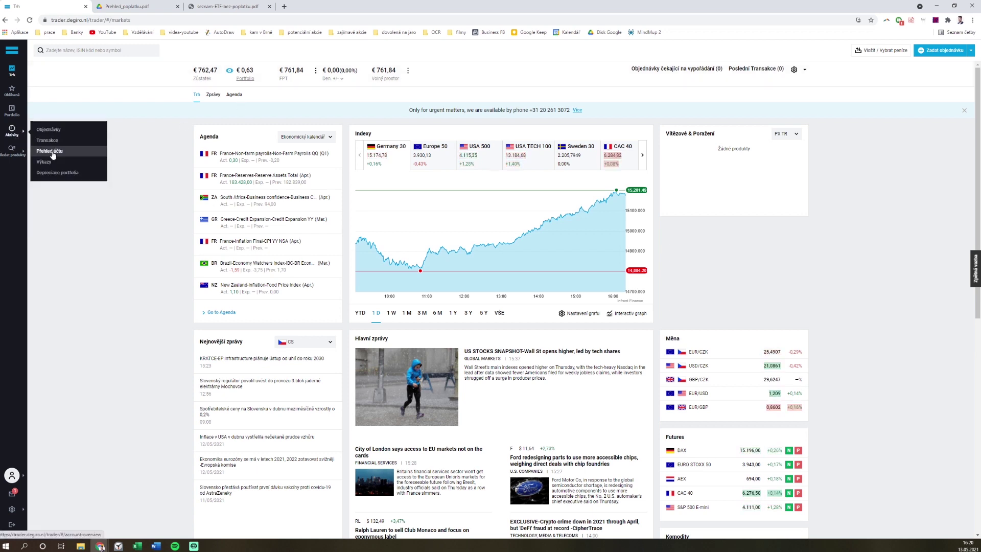
{"action": "left_click", "coordinate": [62, 153]}
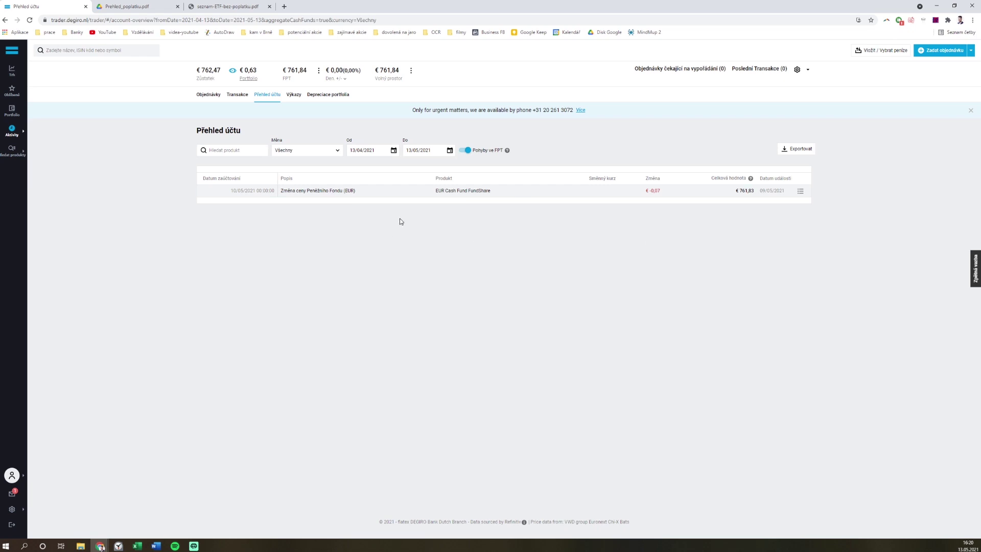
{"action": "left_click", "coordinate": [379, 155]}
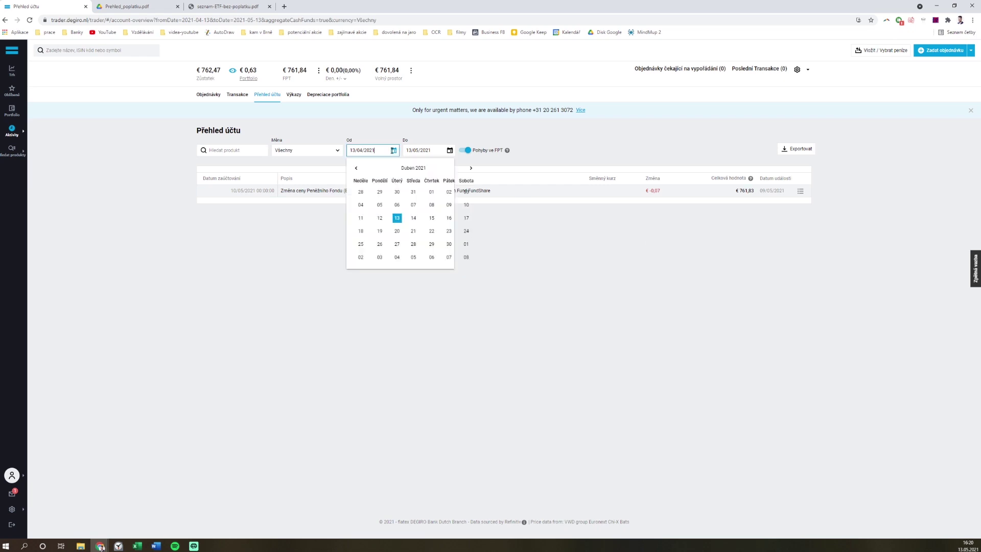
{"action": "left_click", "coordinate": [357, 168]}
{"action": "left_click", "coordinate": [356, 168]}
{"action": "left_click", "coordinate": [356, 168]}
{"action": "left_click", "coordinate": [356, 168]}
{"action": "left_click", "coordinate": [357, 168]}
{"action": "left_click", "coordinate": [357, 168]}
{"action": "left_click", "coordinate": [357, 168]}
{"action": "left_click", "coordinate": [361, 204]}
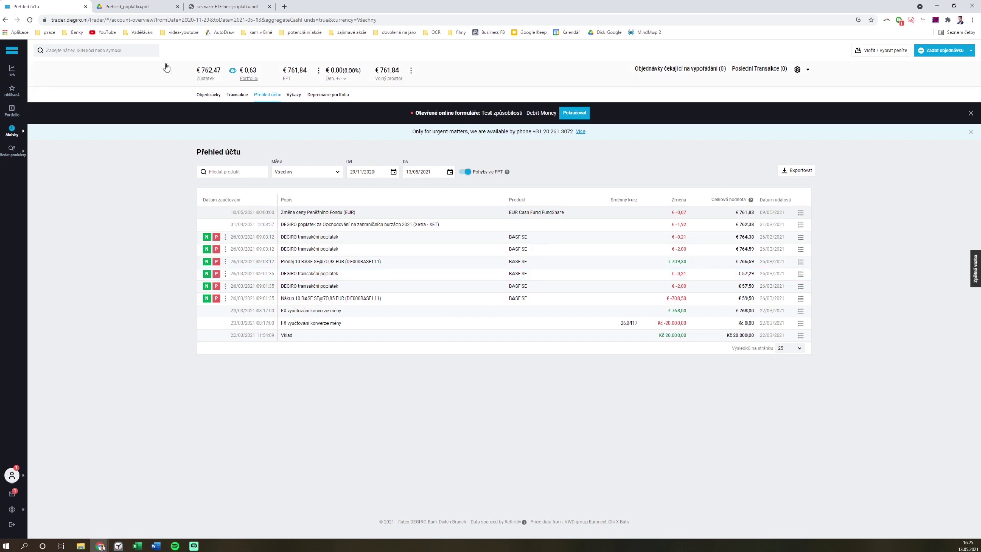
In the DEGIRO help centre's fees FAQ, expand the question about how much DEGIRO charges for the Debit Money service
{"action": "left_click", "coordinate": [145, 8]}
{"action": "left_click", "coordinate": [5, 20]}
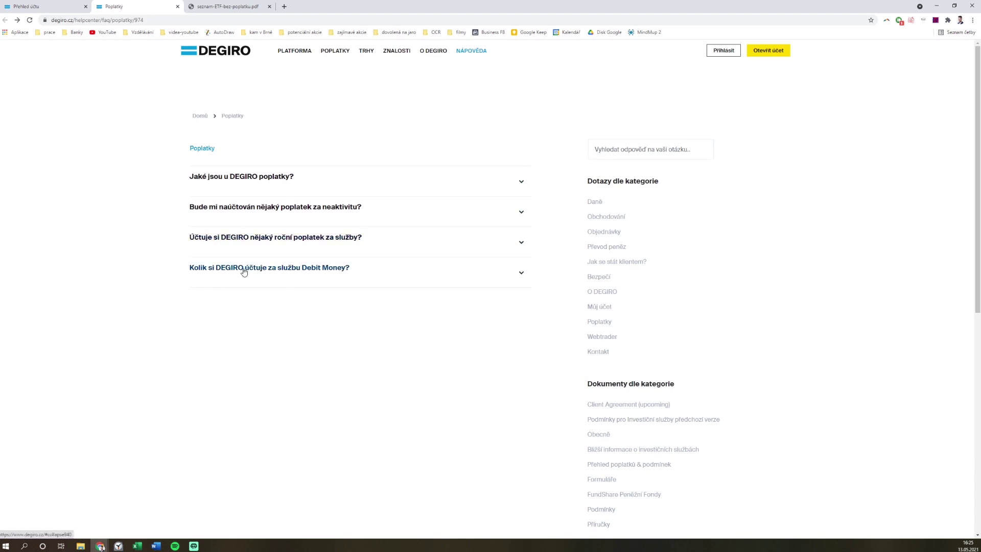
{"action": "left_click", "coordinate": [244, 271]}
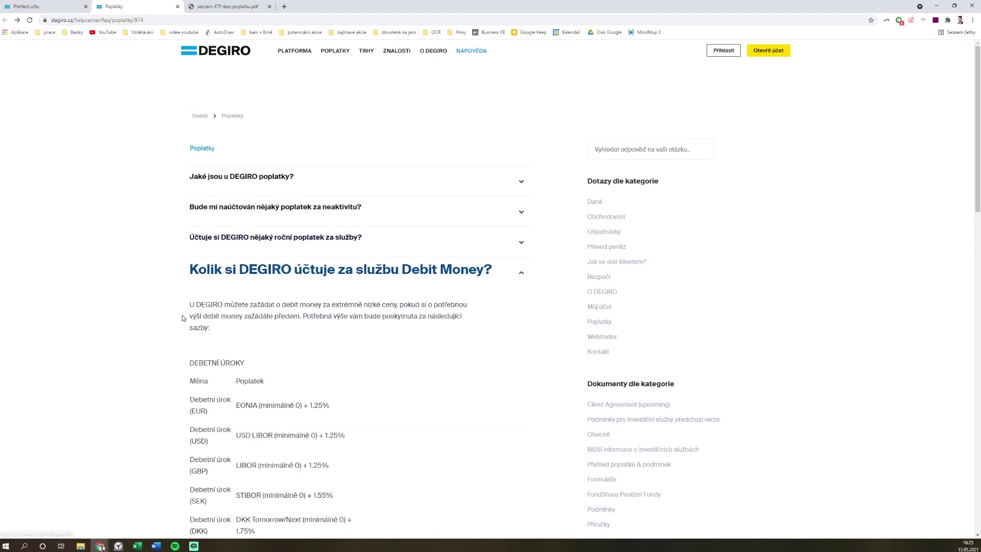
{"action": "scroll", "coordinate": [142, 327], "scroll_direction": "down", "scroll_amount": 4}
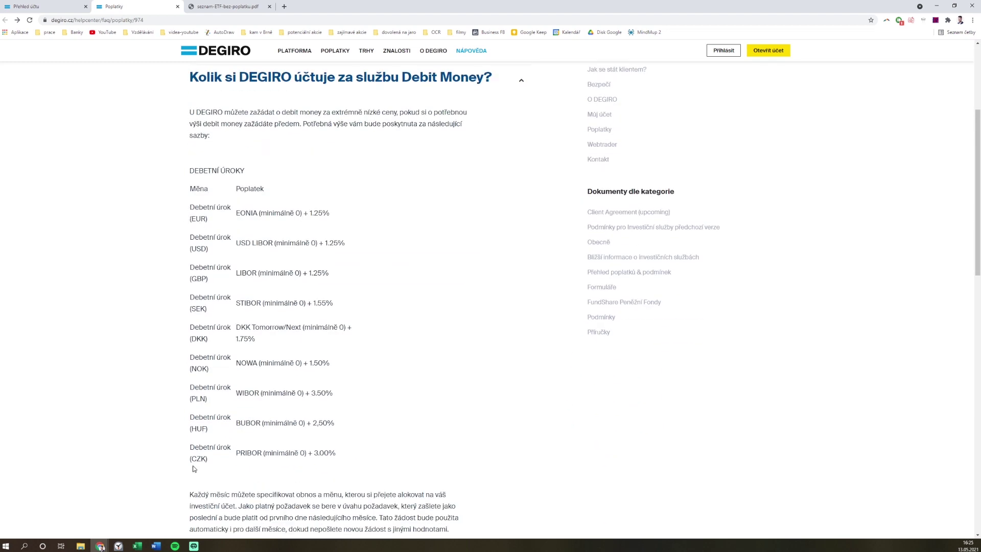
Examine how the EUR debit interest is composed by highlighting the EONIA reference rate, its minimum and the surcharge
{"action": "double_click", "coordinate": [250, 212]}
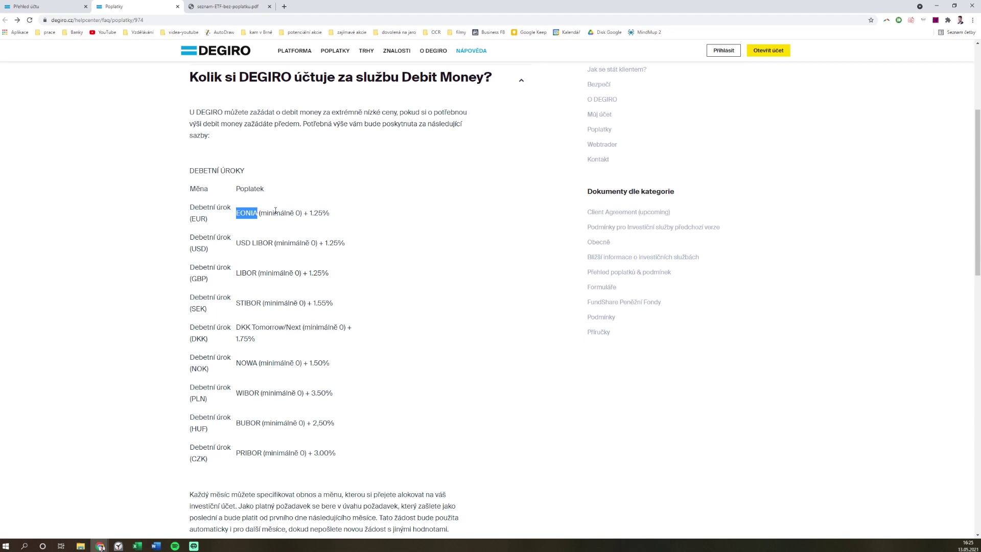
{"action": "left_click_drag", "start_coordinate": [305, 212], "coordinate": [334, 215]}
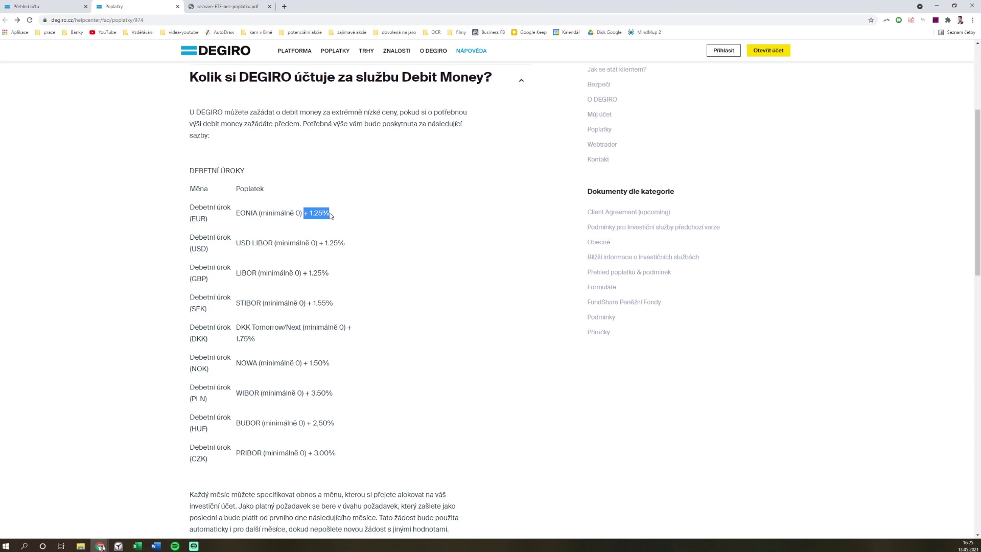
{"action": "left_click", "coordinate": [332, 217]}
{"action": "left_click_drag", "start_coordinate": [263, 213], "coordinate": [301, 213]}
{"action": "left_click", "coordinate": [297, 215]}
{"action": "left_click_drag", "start_coordinate": [312, 213], "coordinate": [319, 213]}
{"action": "left_click", "coordinate": [259, 215]}
Find and highlight the sentence on the annual interest for non-allocated debit money in the same answer
{"action": "scroll", "coordinate": [171, 218], "scroll_direction": "down", "scroll_amount": 5}
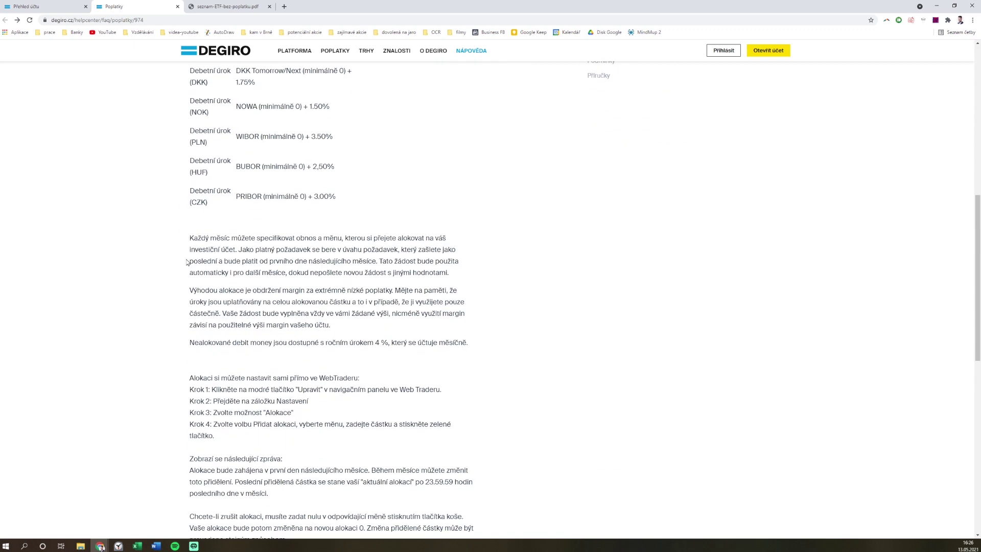
{"action": "left_click_drag", "start_coordinate": [191, 342], "coordinate": [471, 342]}
{"action": "left_click", "coordinate": [222, 340]}
{"action": "double_click", "coordinate": [377, 343]}
{"action": "left_click", "coordinate": [361, 352]}
Go back to the trading platform and choose Profil Trader in the profile's trading settings
{"action": "left_click", "coordinate": [60, 11]}
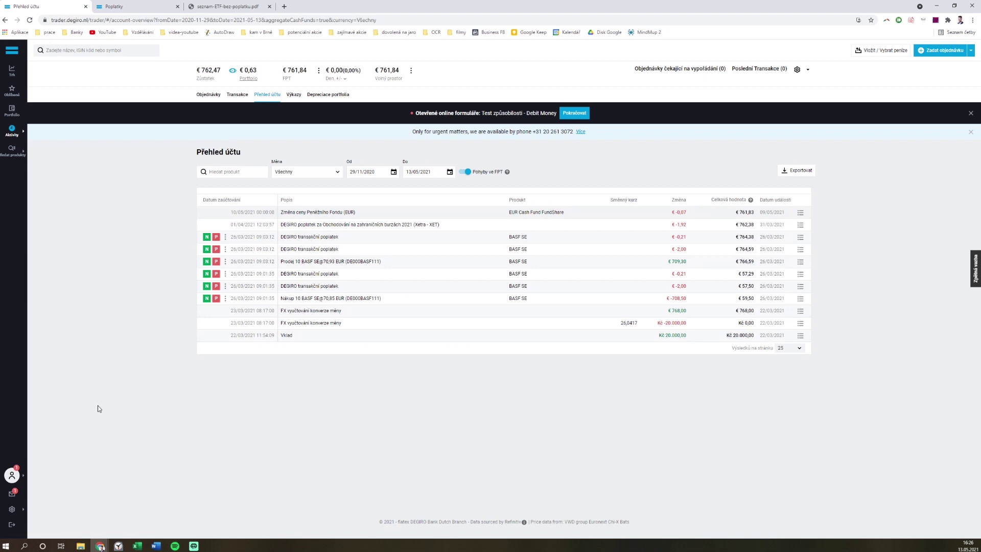
{"action": "left_click", "coordinate": [25, 477]}
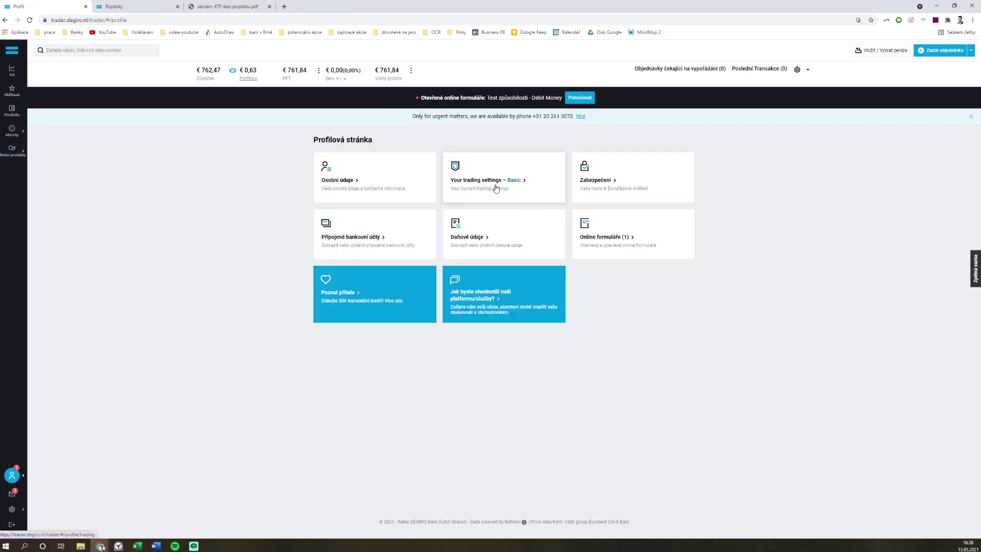
{"action": "left_click", "coordinate": [503, 185]}
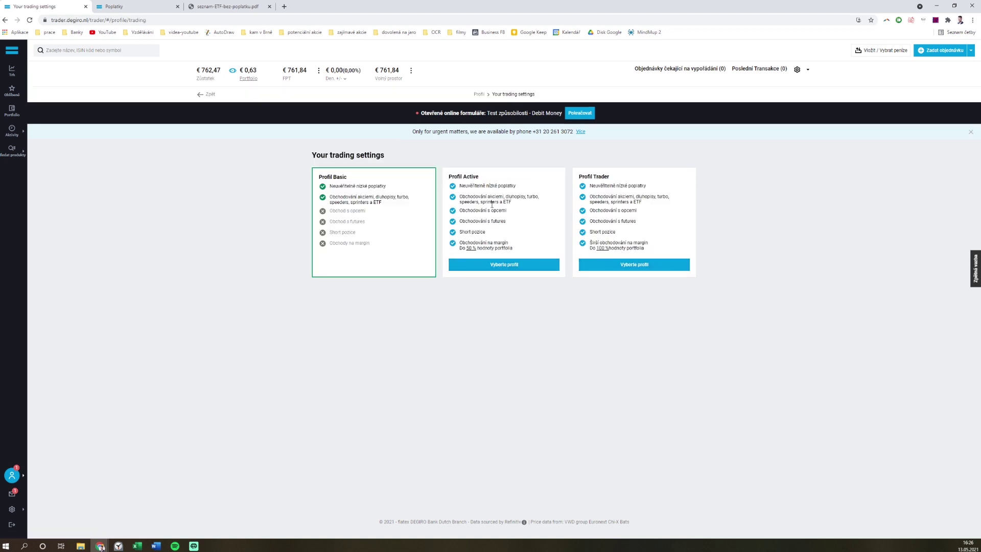
{"action": "left_click", "coordinate": [610, 266]}
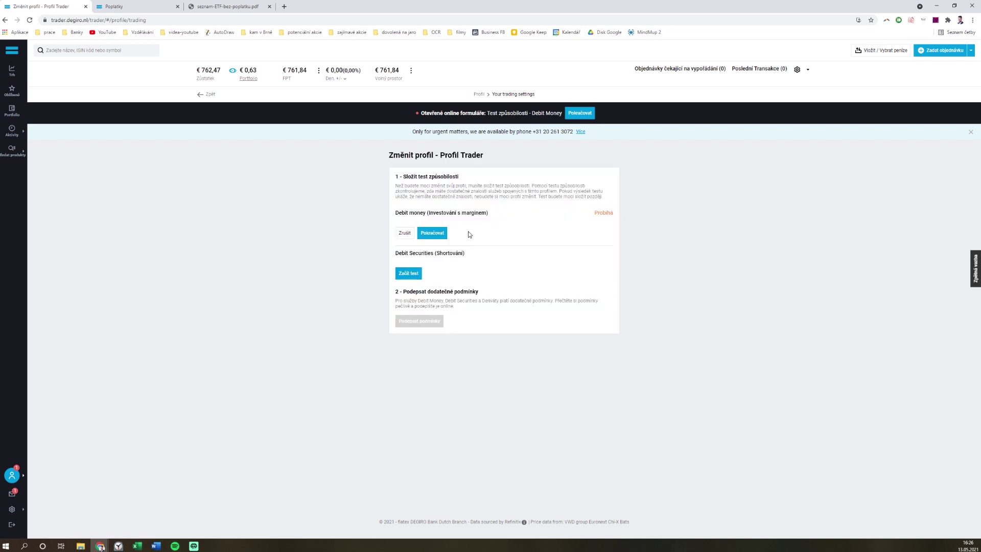
Complete the Debit Money suitability test, answering Pravidelně for past investing with borrowed money and acknowledging the risk of loss with Rozumím
{"action": "left_click", "coordinate": [432, 233]}
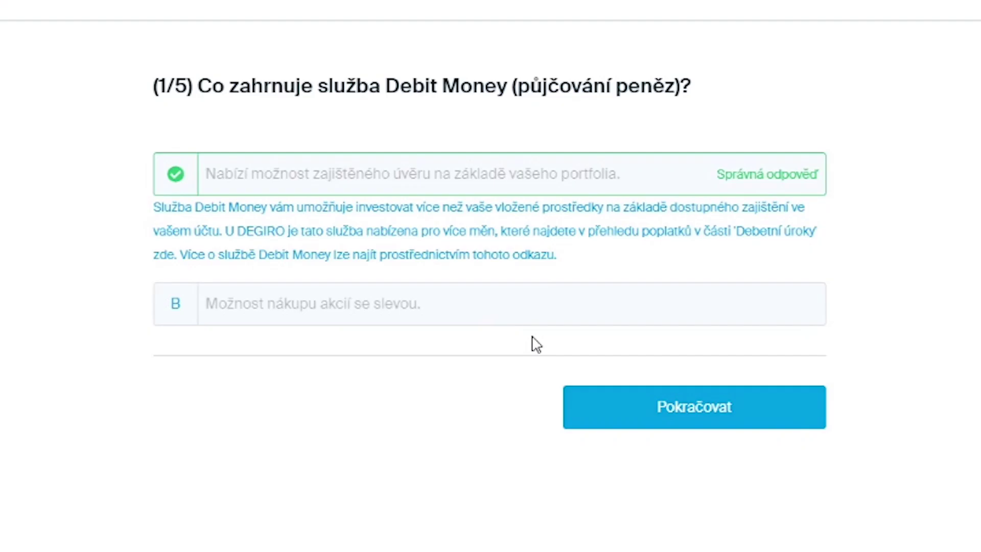
{"action": "left_click", "coordinate": [624, 404]}
{"action": "left_click", "coordinate": [610, 374]}
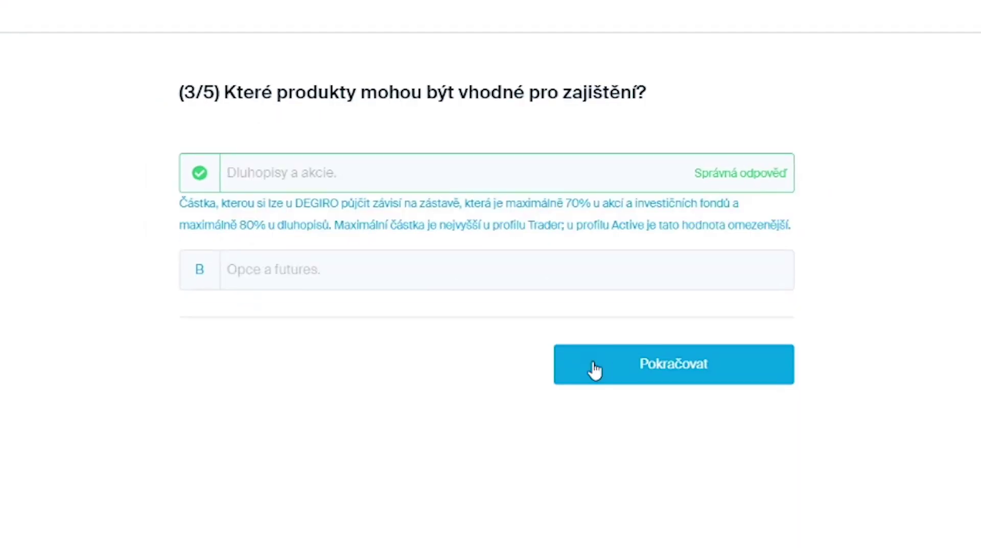
{"action": "left_click", "coordinate": [595, 369]}
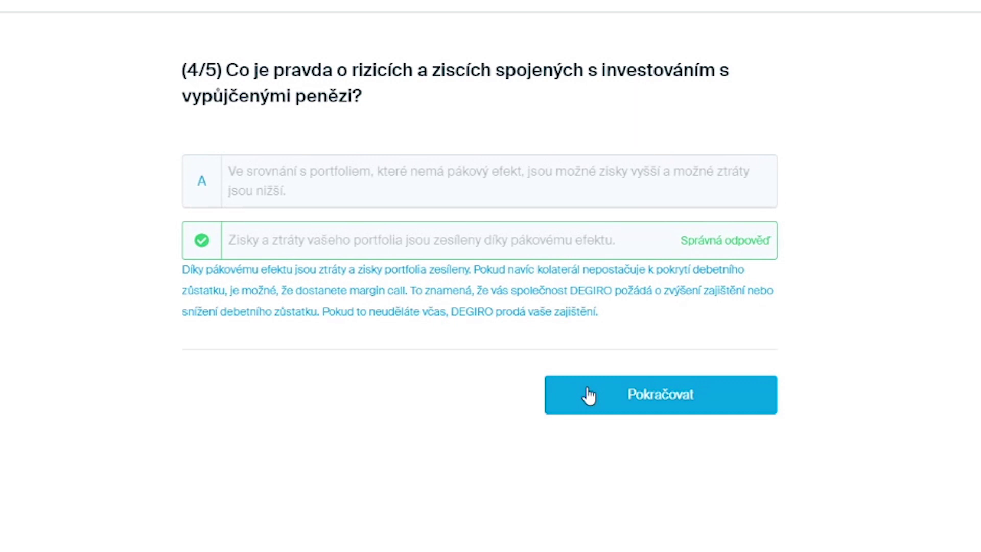
{"action": "left_click", "coordinate": [589, 395]}
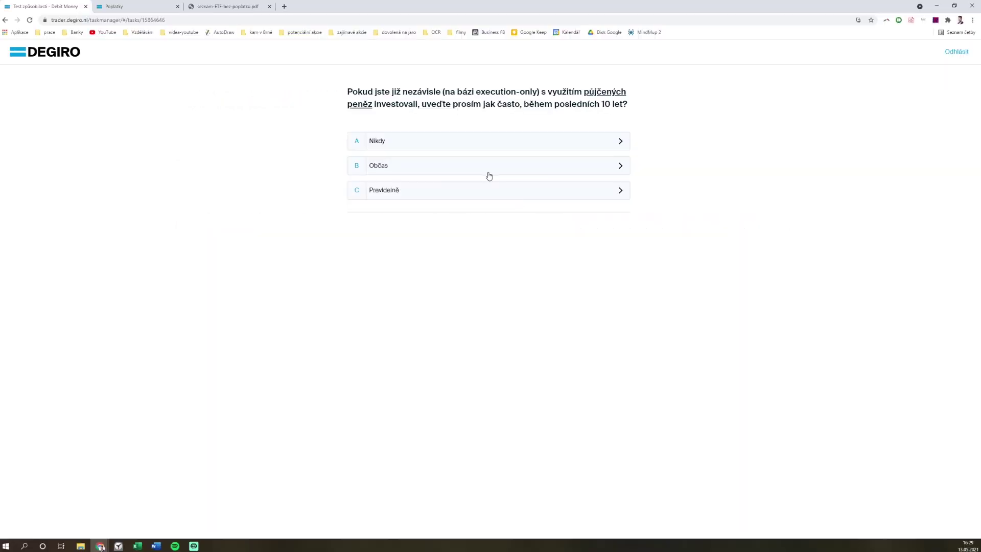
{"action": "left_click", "coordinate": [489, 187]}
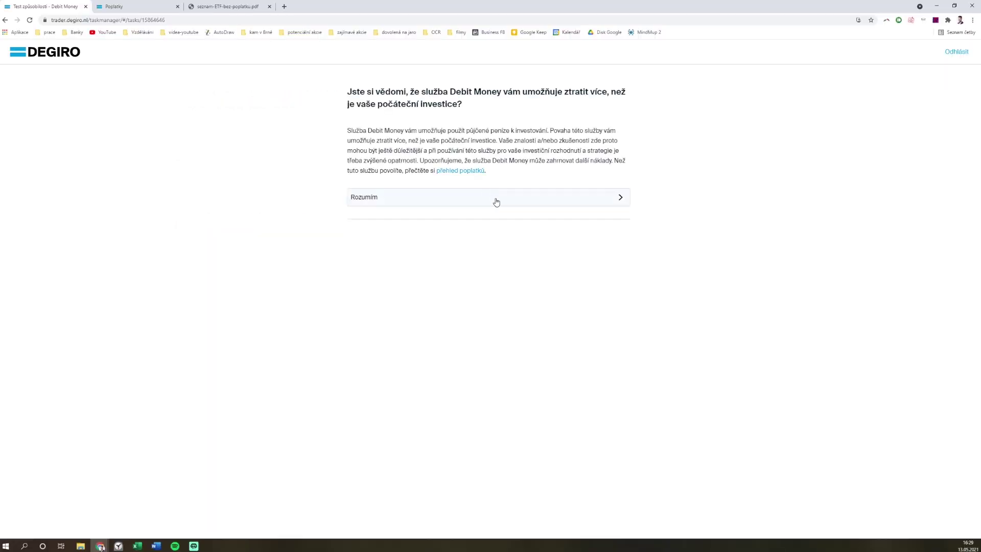
{"action": "left_click", "coordinate": [496, 202]}
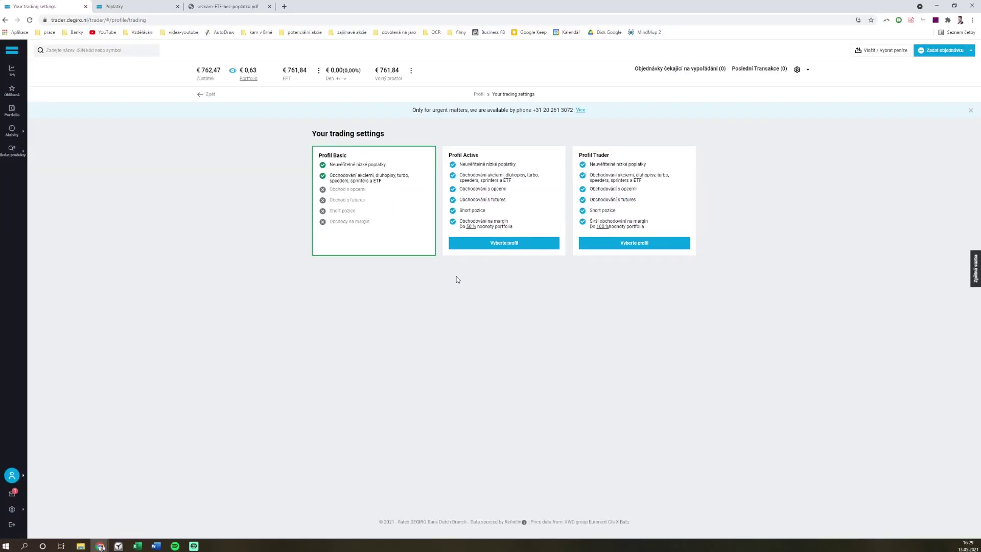
Choose Profil Trader again and complete the Debit Securities (Shortování) test, answering Pravidelně for short-selling experience and acknowledging the risk with Rozumím
{"action": "left_click", "coordinate": [591, 246]}
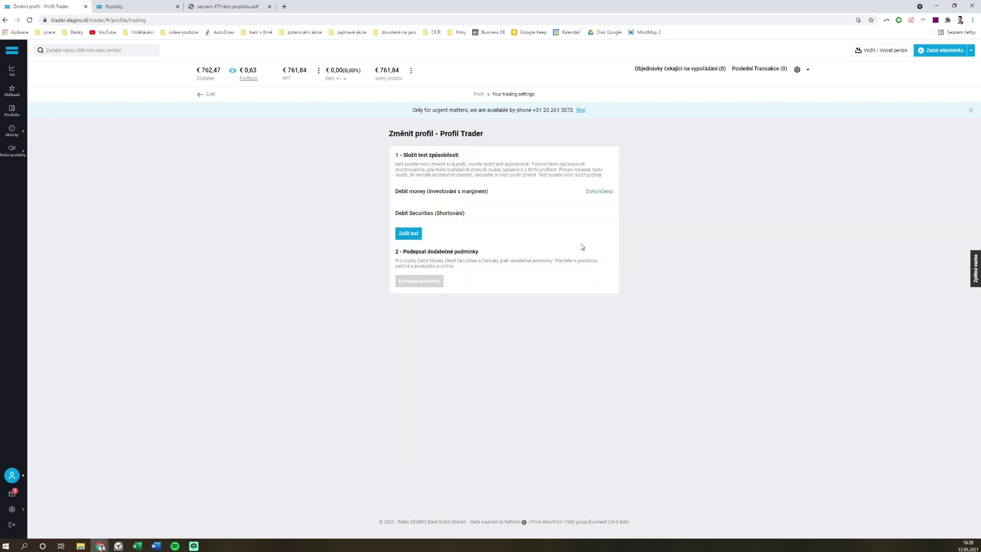
{"action": "left_click", "coordinate": [417, 235]}
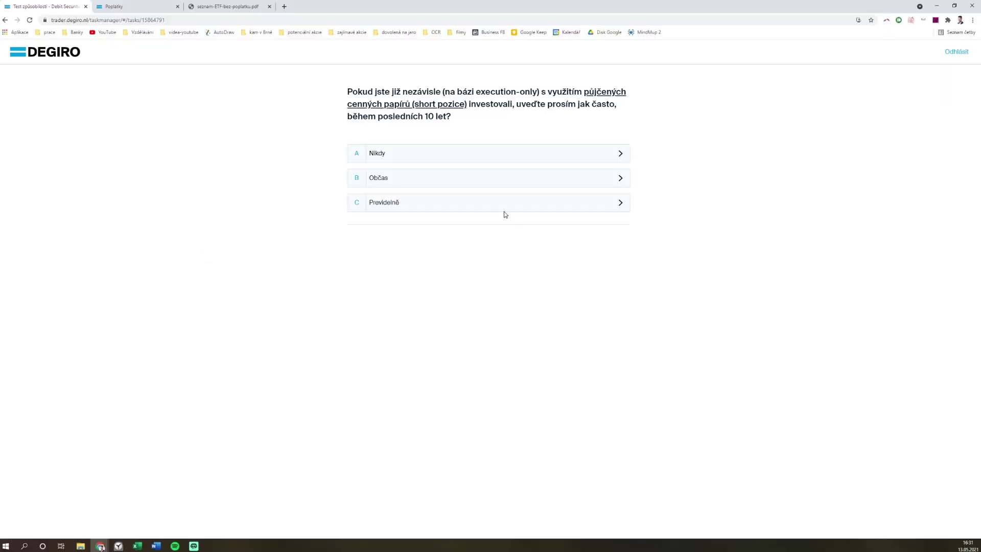
{"action": "left_click", "coordinate": [499, 206]}
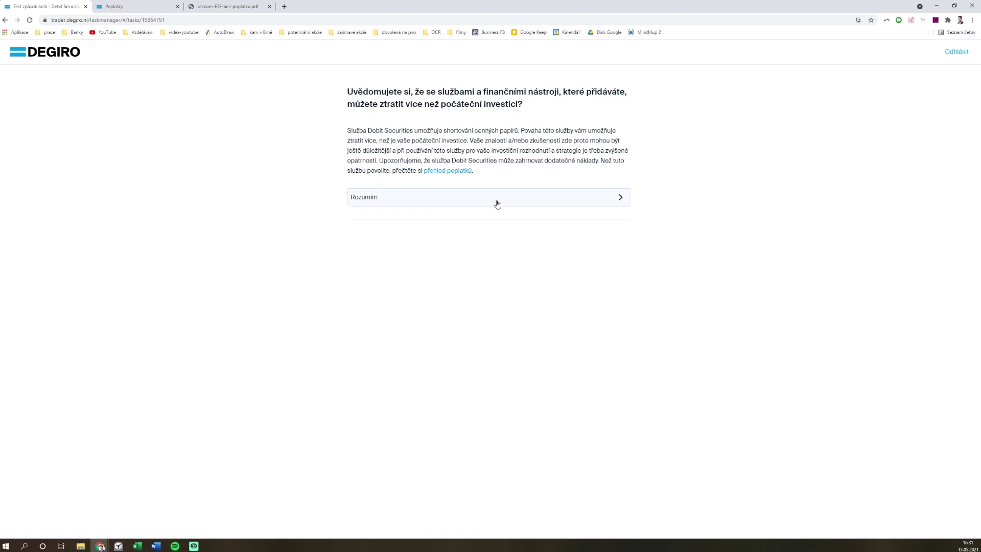
{"action": "left_click", "coordinate": [497, 204]}
{"action": "left_click", "coordinate": [499, 204]}
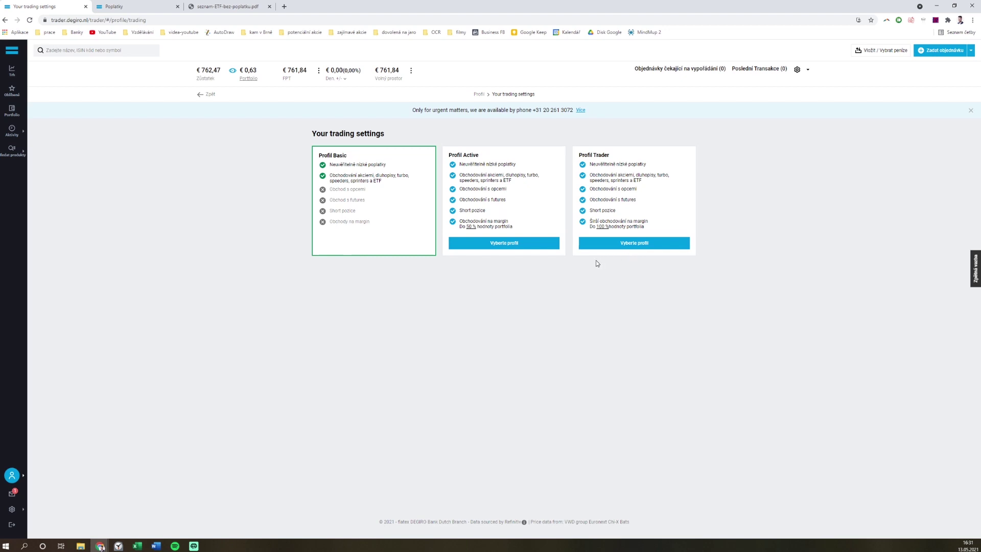
Reopen the Profil Trader change and start signing the additional conditions of the client agreement addendum
{"action": "left_click", "coordinate": [604, 244]}
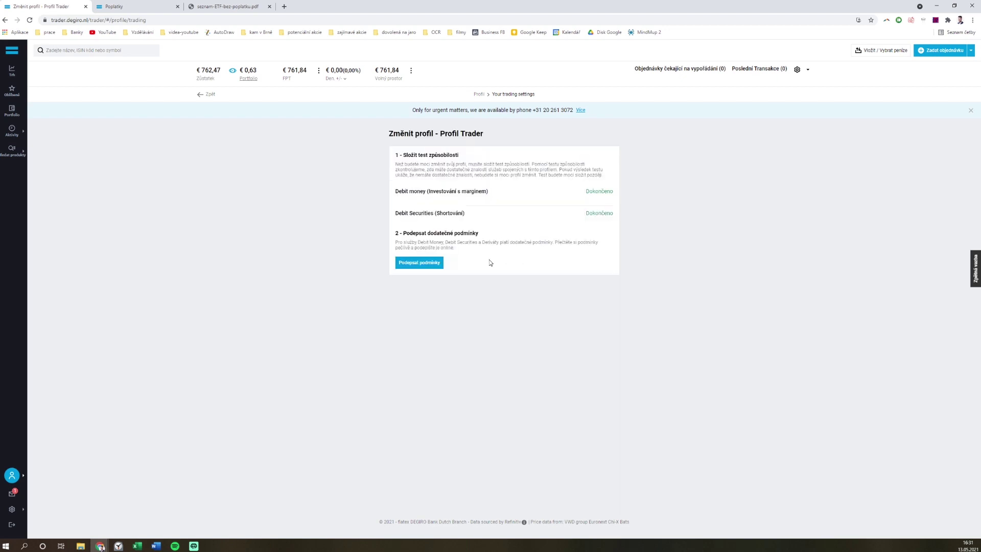
{"action": "left_click", "coordinate": [430, 262]}
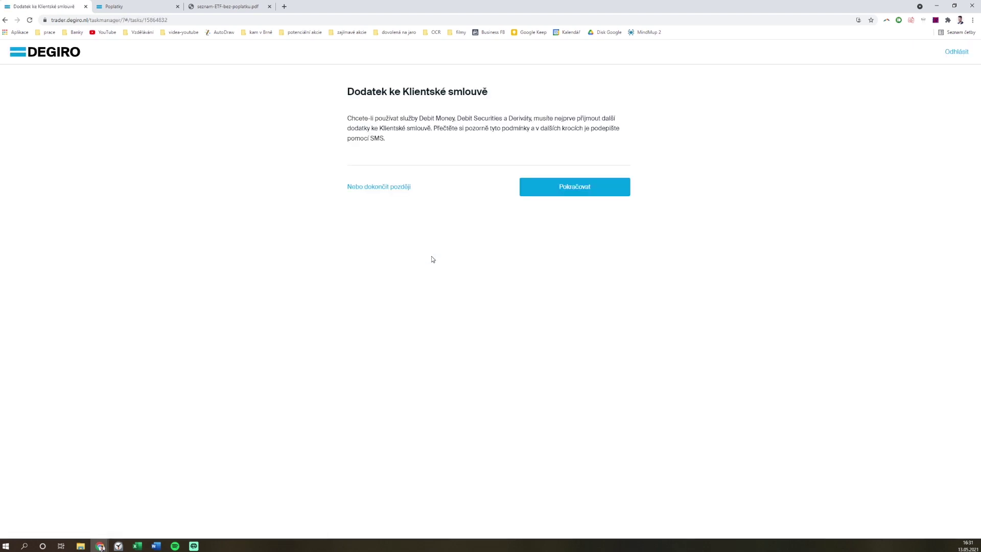
{"action": "left_click", "coordinate": [537, 187]}
Accept all five declarations in the first of the three acceptance forms and continue
{"action": "left_click", "coordinate": [340, 150]}
{"action": "left_click", "coordinate": [341, 247]}
{"action": "left_click", "coordinate": [341, 334]}
{"action": "left_click", "coordinate": [341, 390]}
{"action": "left_click", "coordinate": [341, 456]}
{"action": "left_click", "coordinate": [575, 519]}
Accept all five declarations in the derivatives acceptance form (Formulář pro přijetí Derivátů) and continue
{"action": "left_click", "coordinate": [341, 151]}
{"action": "left_click", "coordinate": [341, 246]}
{"action": "left_click", "coordinate": [341, 333]}
{"action": "left_click", "coordinate": [341, 389]}
{"action": "left_click", "coordinate": [341, 465]}
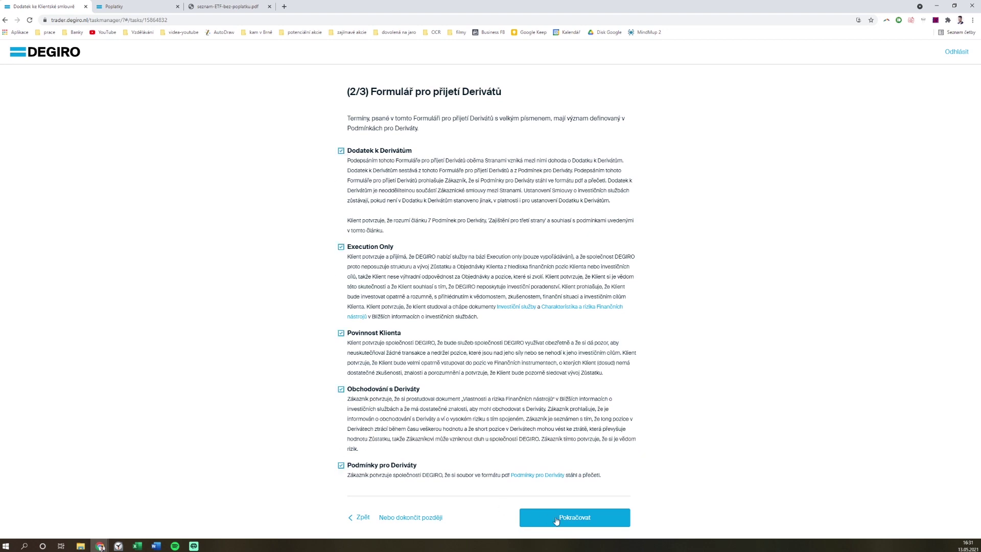
{"action": "left_click", "coordinate": [557, 519]}
Accept all declarations in the short-selling acceptance form (Shortování cenných papírů) and submit it
{"action": "left_click", "coordinate": [338, 267]}
{"action": "left_click", "coordinate": [338, 353]}
{"action": "left_click", "coordinate": [338, 410]}
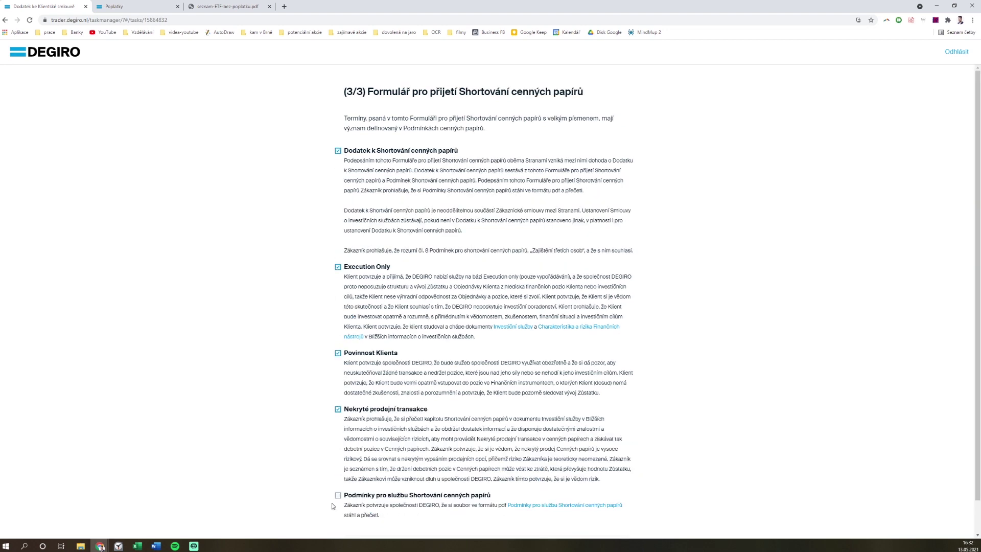
{"action": "left_click", "coordinate": [337, 496]}
{"action": "scroll", "coordinate": [332, 501], "scroll_direction": "down", "scroll_amount": 1}
{"action": "left_click", "coordinate": [568, 525]}
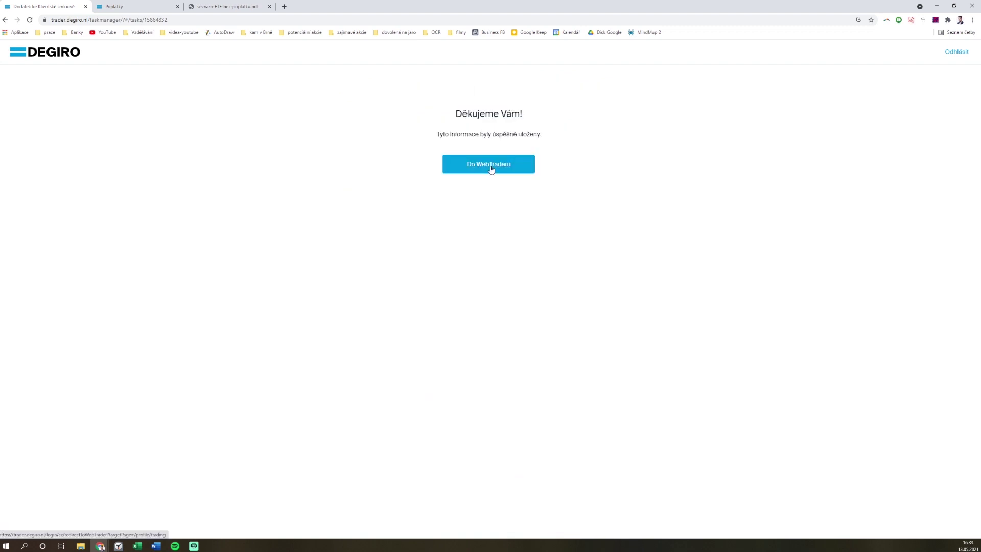
Return to WebTrader, switch the account to Profil Trader and dismiss the save message
{"action": "left_click", "coordinate": [490, 166]}
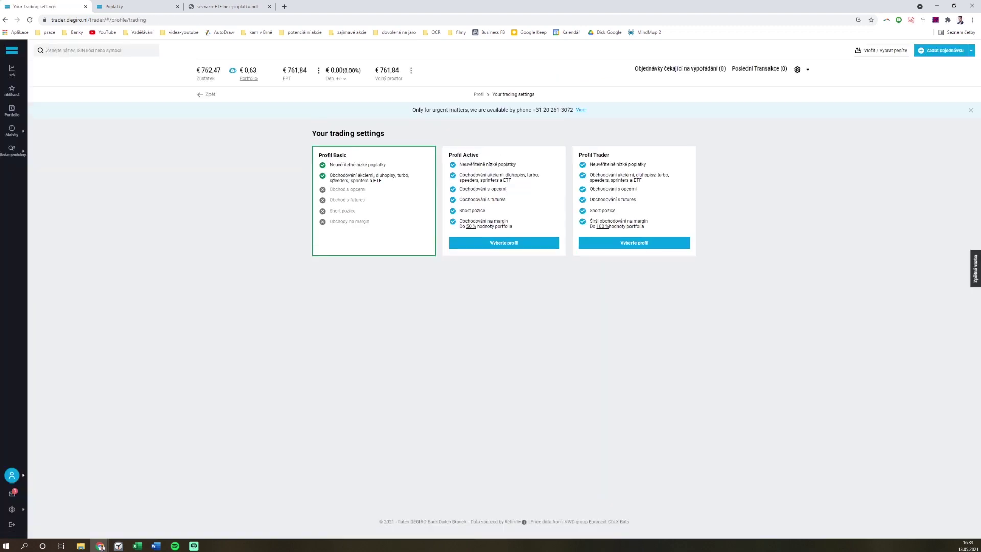
{"action": "left_click", "coordinate": [622, 243]}
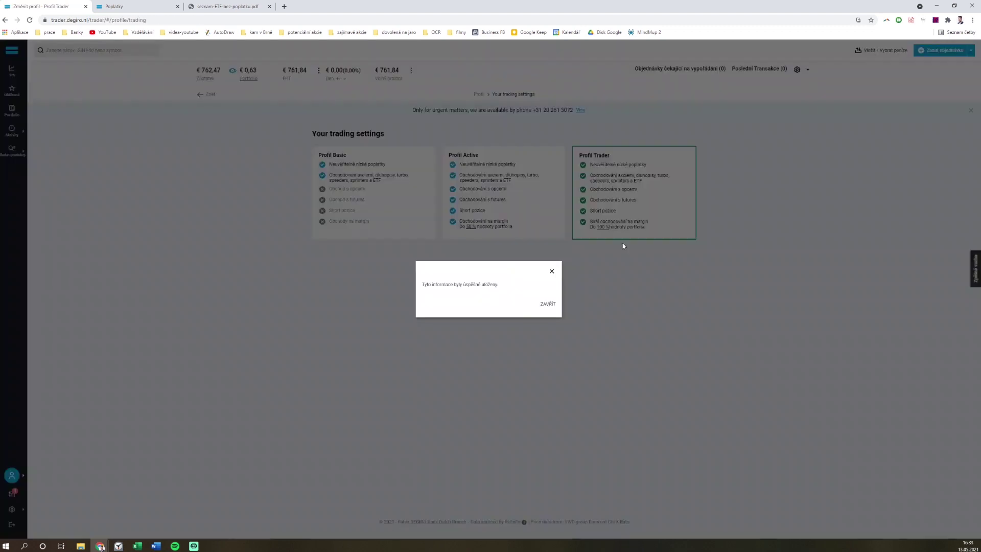
{"action": "left_click", "coordinate": [548, 304]}
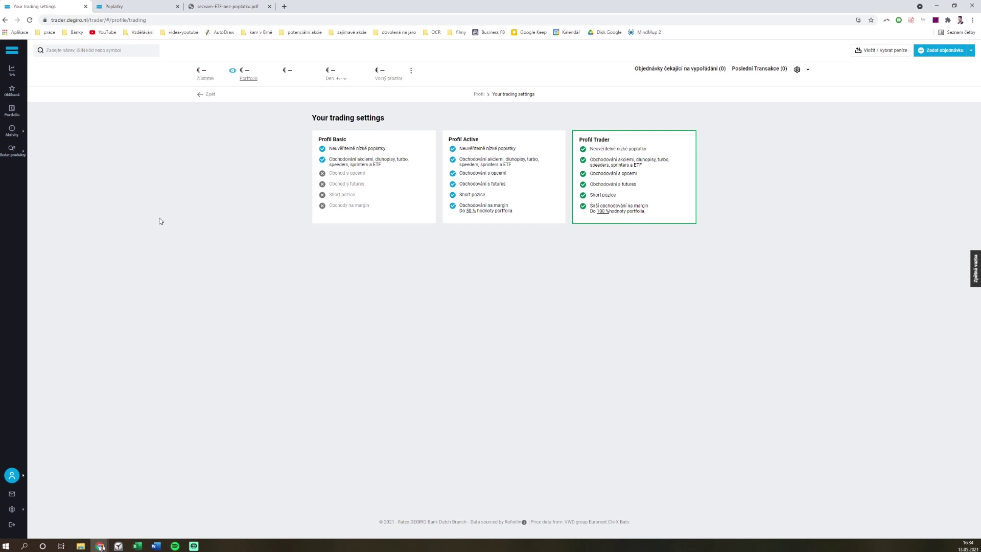
Try to add a Debit Money allocation of 1000 EUR in the Alokace settings, and close the allocation dialog
{"action": "mouse_move", "coordinate": [13, 510]}
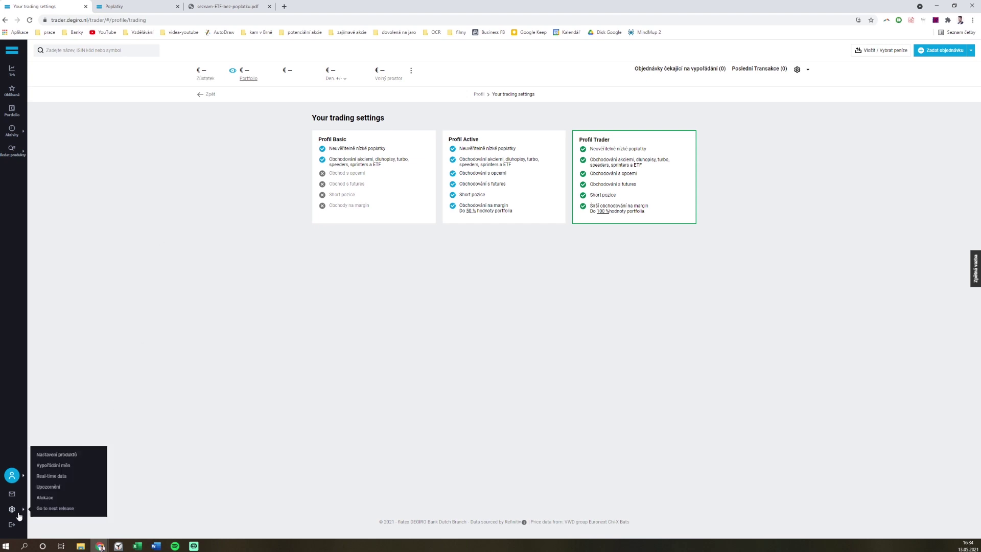
{"action": "left_click", "coordinate": [47, 498]}
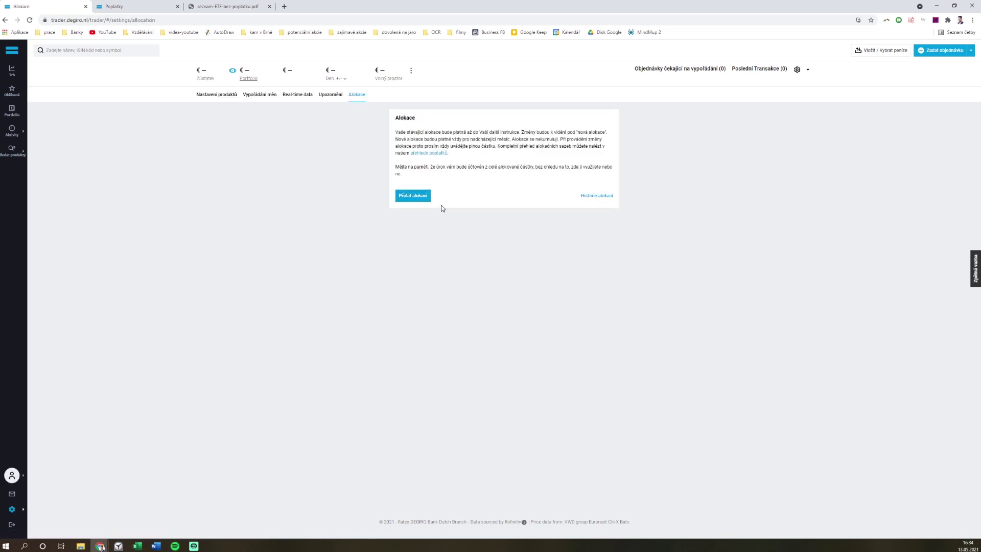
{"action": "left_click", "coordinate": [426, 198]}
{"action": "left_click", "coordinate": [503, 287]}
{"action": "type", "text": "1000"}
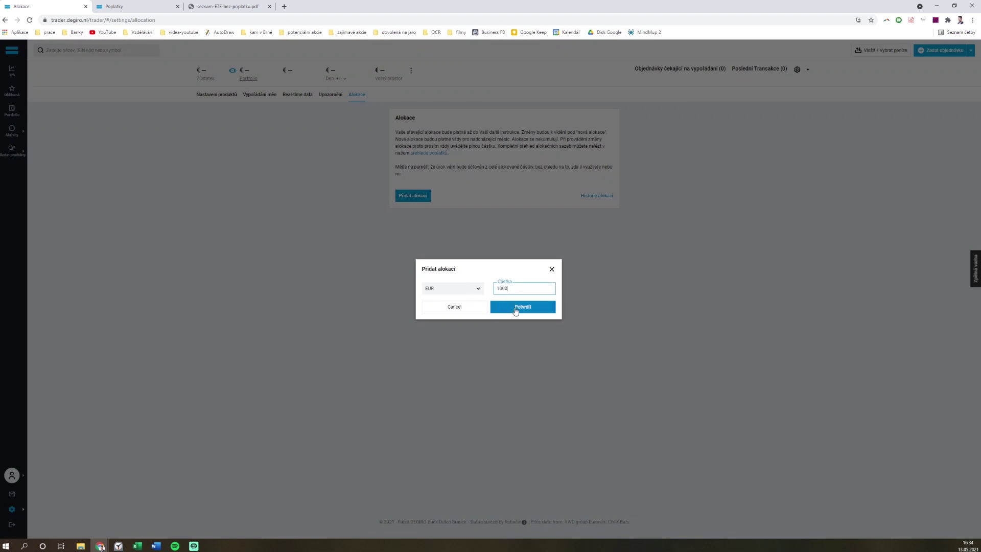
{"action": "left_click", "coordinate": [516, 309]}
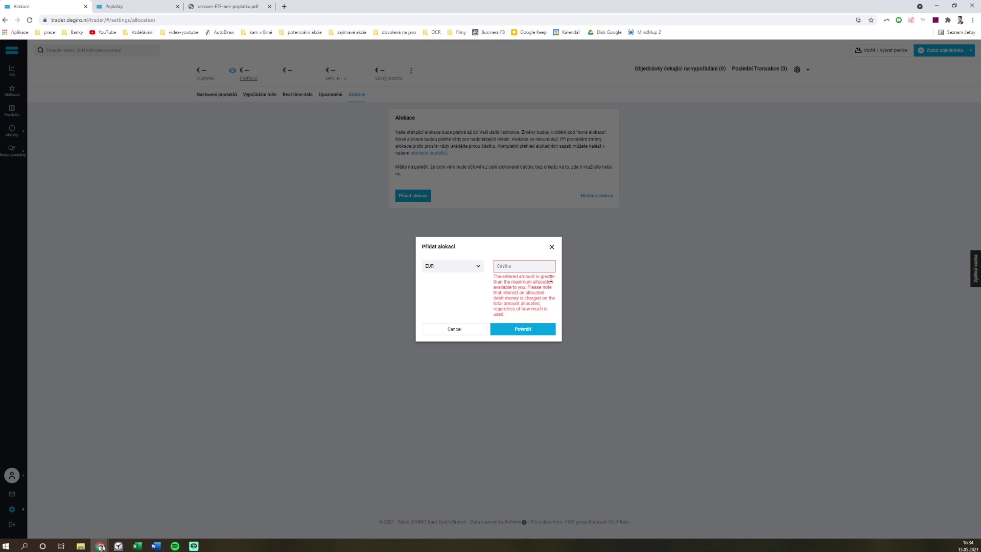
{"action": "left_click", "coordinate": [552, 247]}
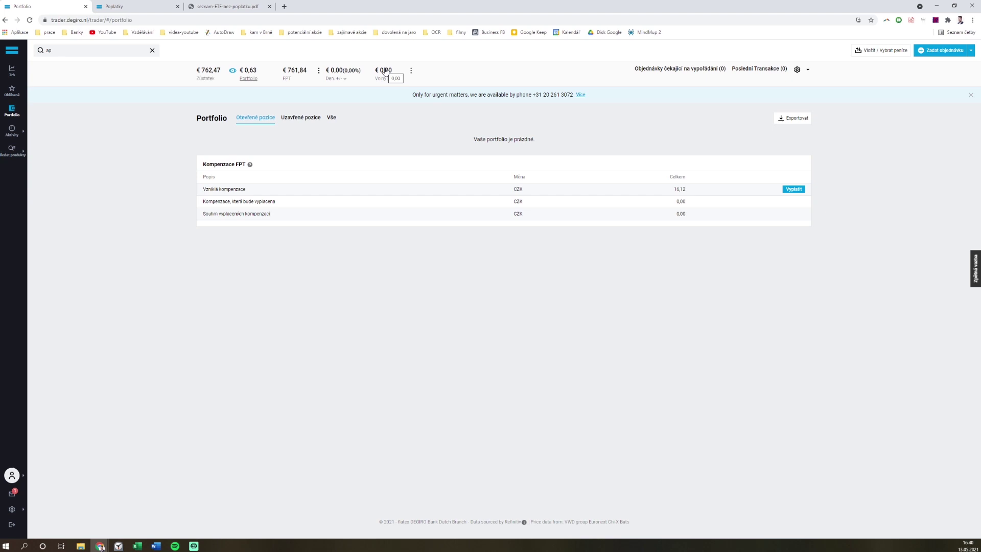
Search for "bmw" and open the Bayerische Motoren Werke AG share with ticker BMW on XET
{"action": "left_click", "coordinate": [98, 52]}
{"action": "key", "text": "BackSpace"}
{"action": "key", "text": "BackSpace"}
{"action": "type", "text": "bmw"}
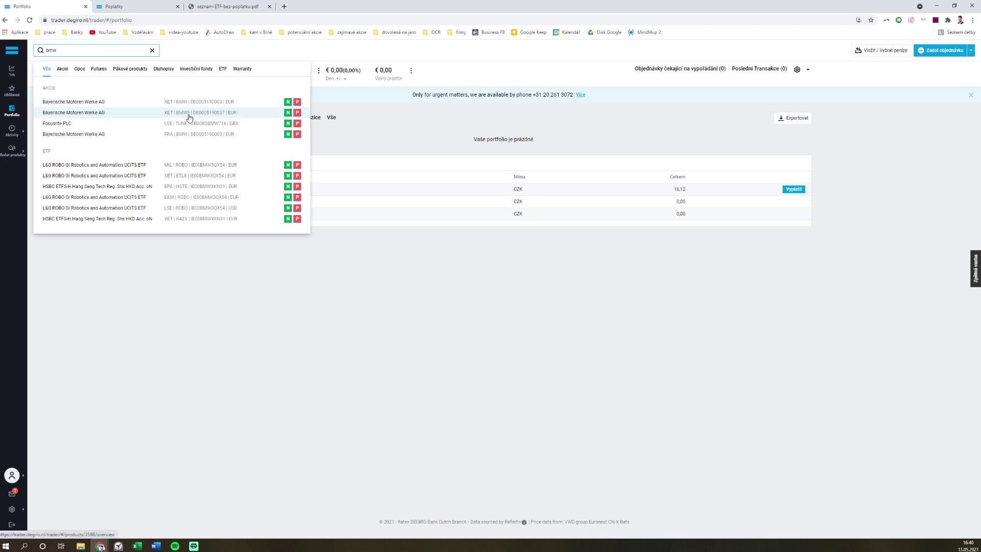
{"action": "left_click", "coordinate": [151, 103]}
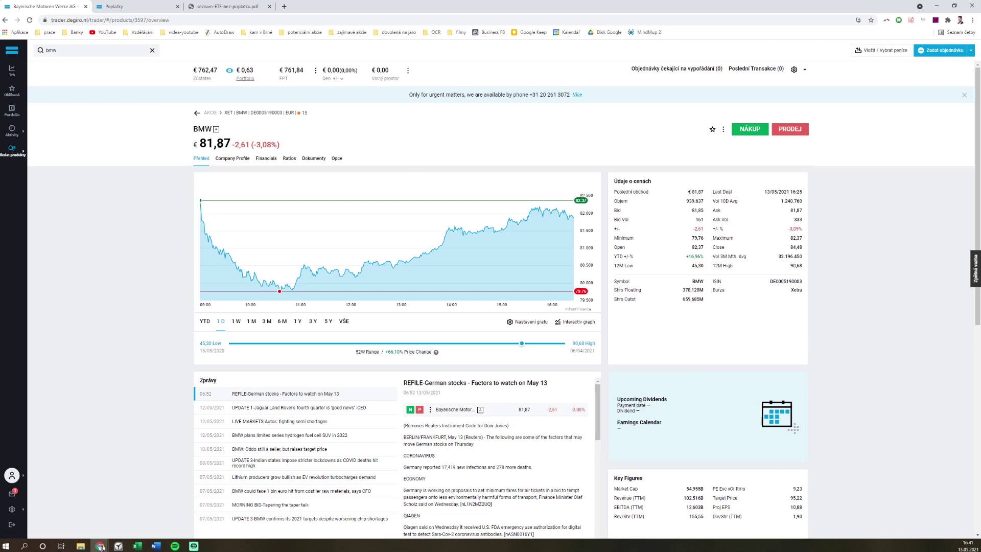
Open the BMW3 preference share on XET from the same search and examine its ticker and current price
{"action": "left_click", "coordinate": [76, 51]}
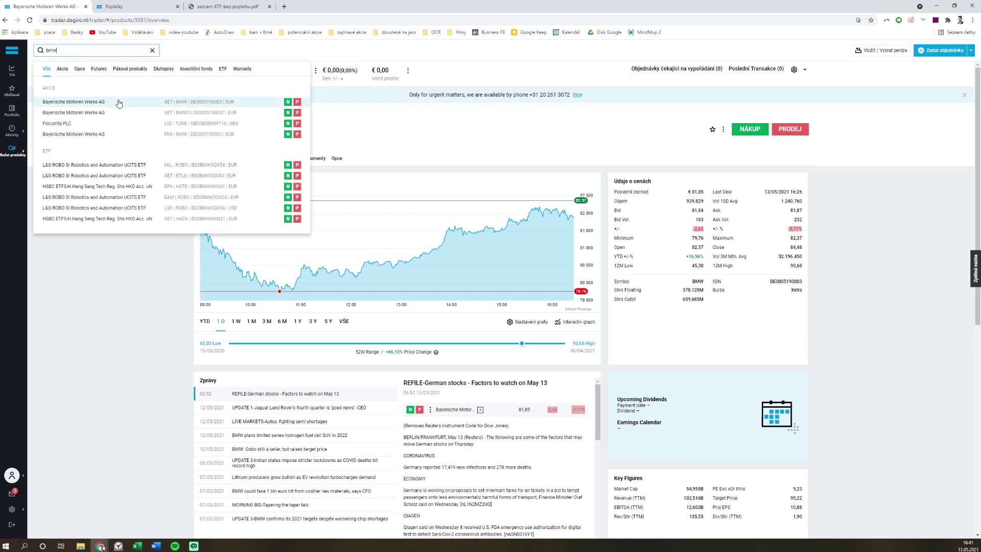
{"action": "left_click", "coordinate": [129, 113]}
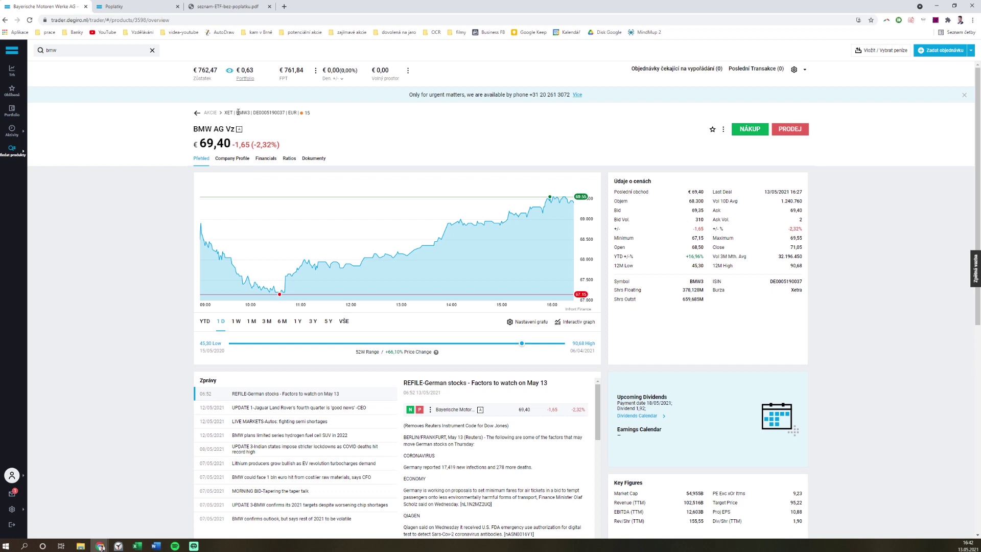
{"action": "left_click_drag", "start_coordinate": [236, 112], "coordinate": [251, 113]}
{"action": "left_click_drag", "start_coordinate": [198, 143], "coordinate": [280, 146]}
{"action": "left_click", "coordinate": [297, 148]}
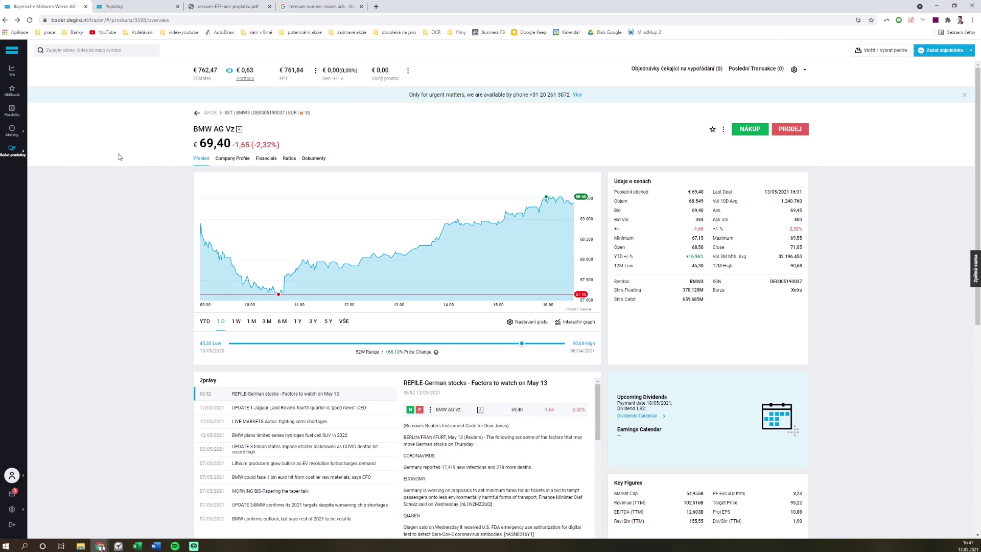
Go to the Ternium SA share page, check the ShareInvestor factsheet for its ADS-to-share ratio, and close the factsheet
{"action": "left_click", "coordinate": [17, 20]}
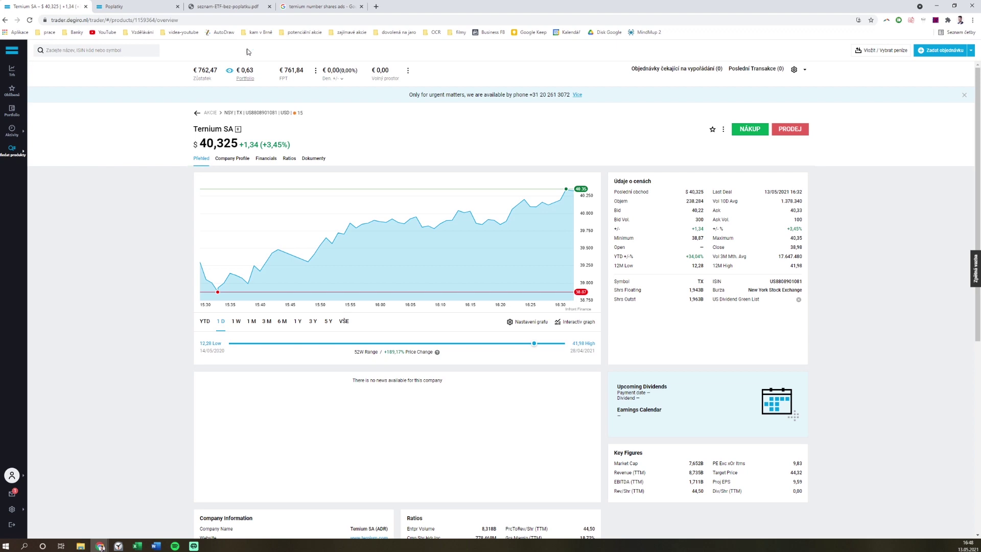
{"action": "left_click", "coordinate": [301, 11]}
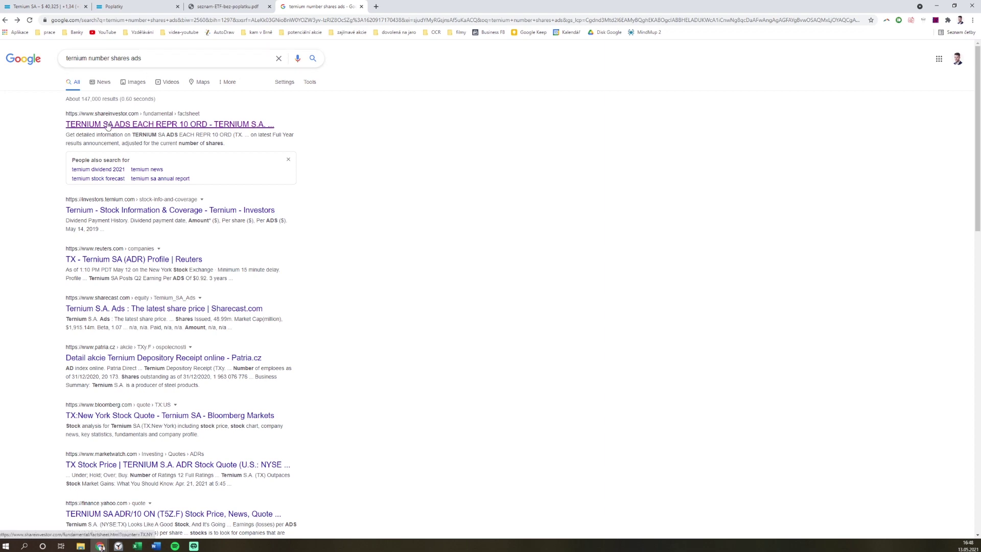
{"action": "left_click", "coordinate": [202, 126]}
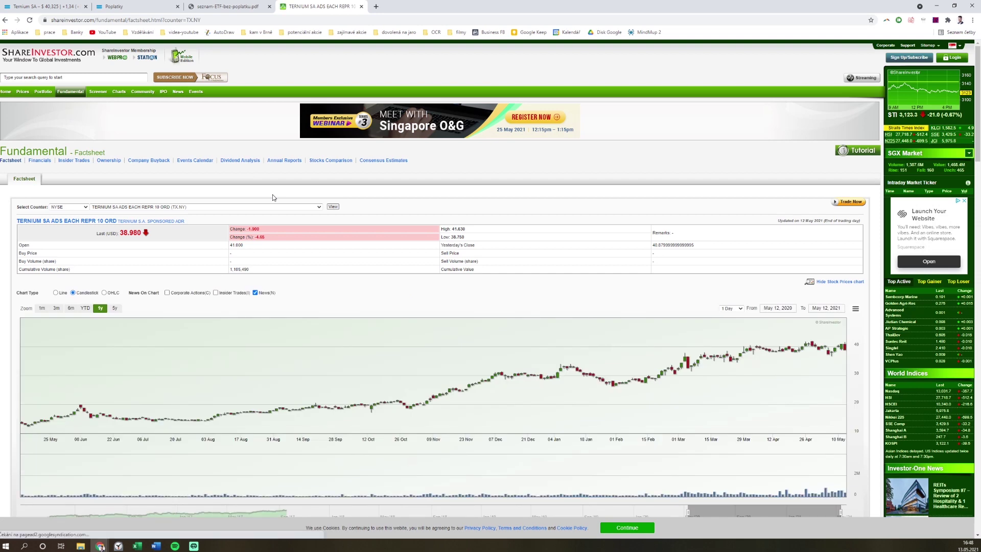
{"action": "key", "text": "ctrl+w"}
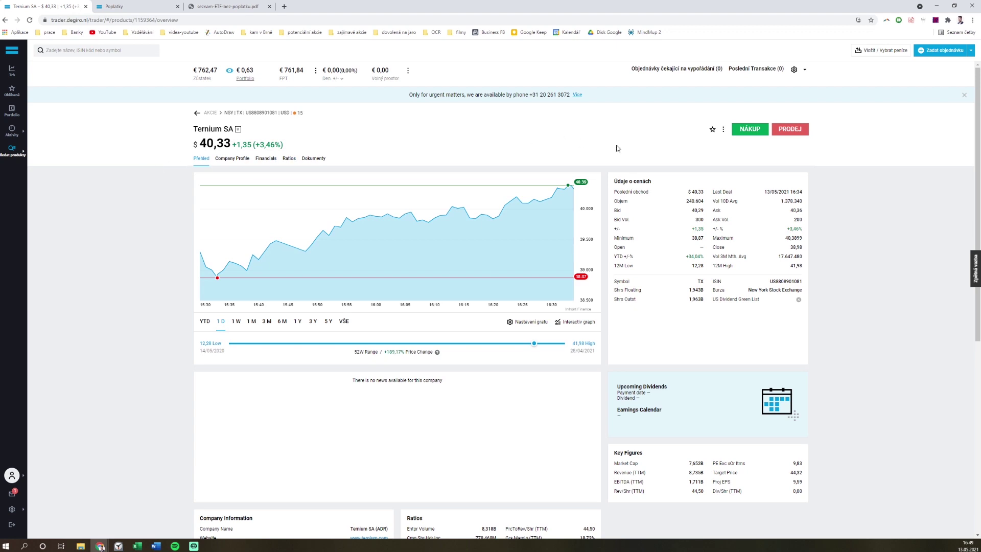
Start a buy order for Ternium SA and open the Komplexní akcie knowledge test from the product settings
{"action": "left_click", "coordinate": [743, 132]}
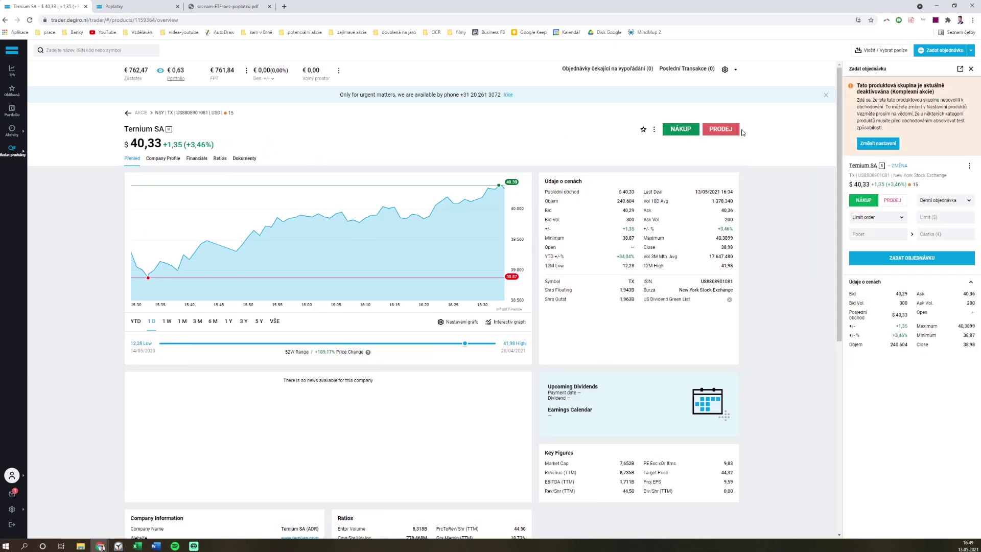
{"action": "left_click", "coordinate": [875, 144]}
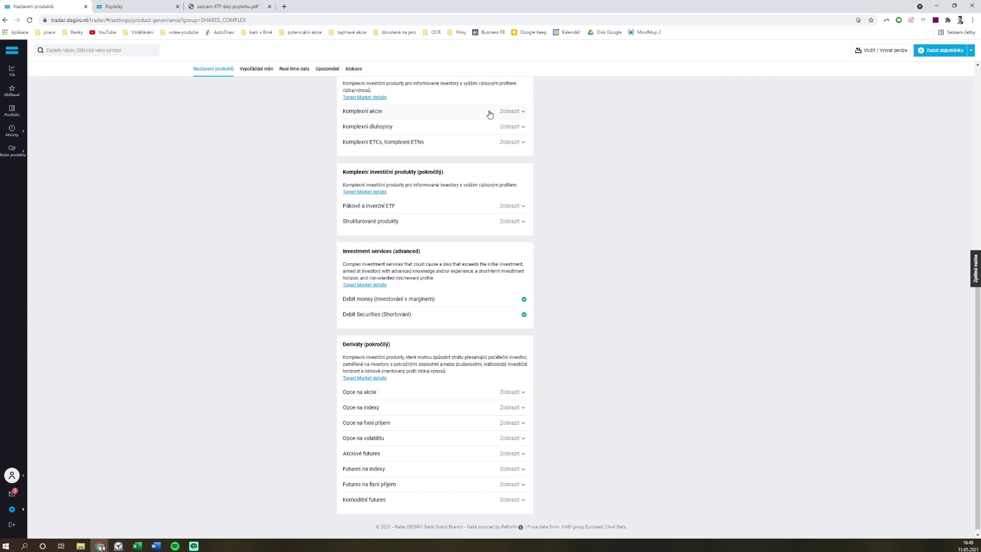
{"action": "left_click", "coordinate": [490, 114]}
{"action": "left_click", "coordinate": [360, 173]}
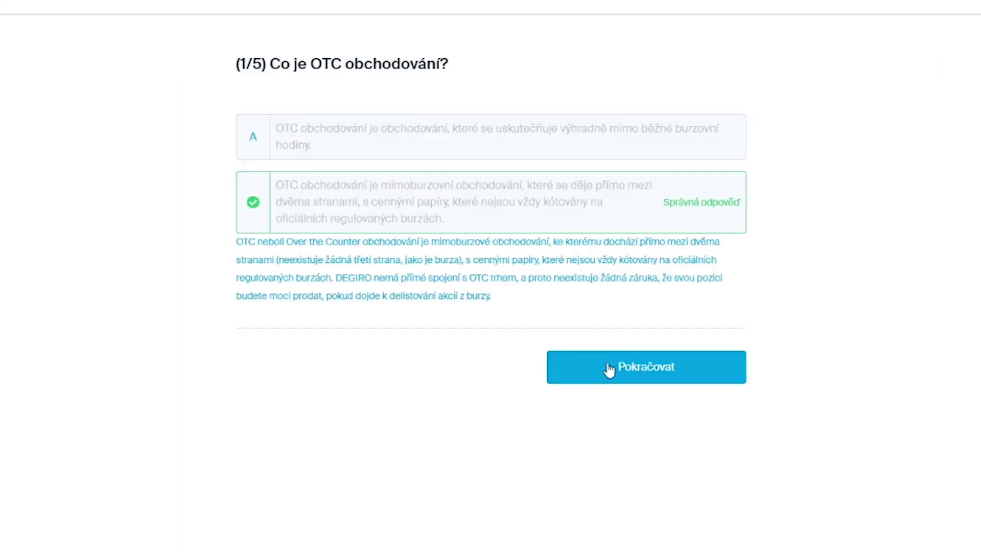
Complete the five-question Komplexní akcie test, answering B to question 1, A to questions 2 and 4, and C to question 5
{"action": "left_click", "coordinate": [609, 369]}
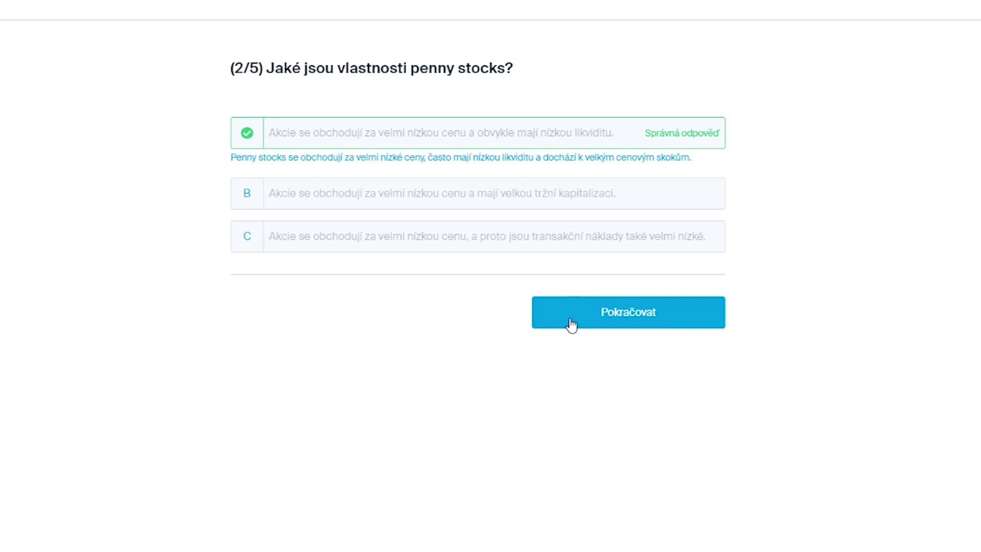
{"action": "left_click", "coordinate": [571, 324]}
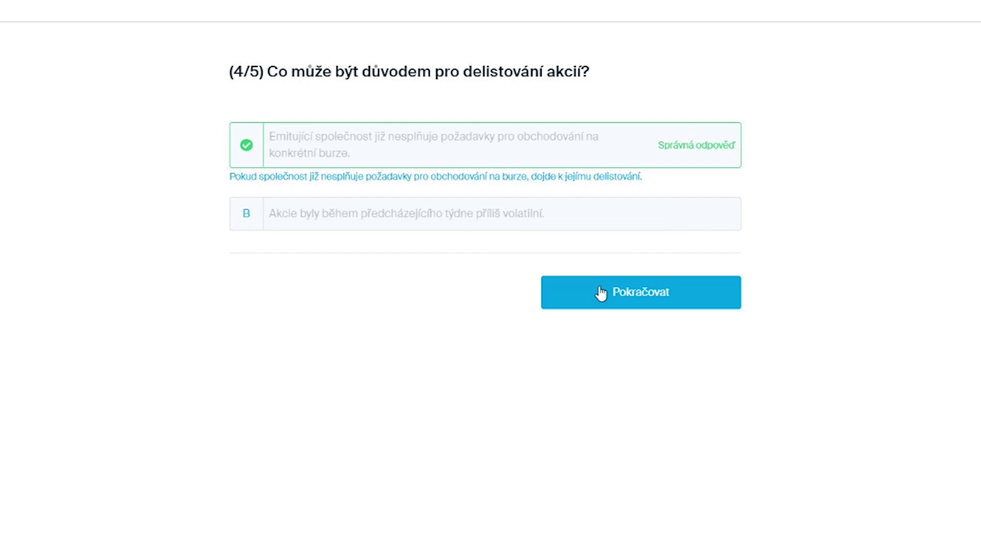
{"action": "left_click", "coordinate": [601, 293]}
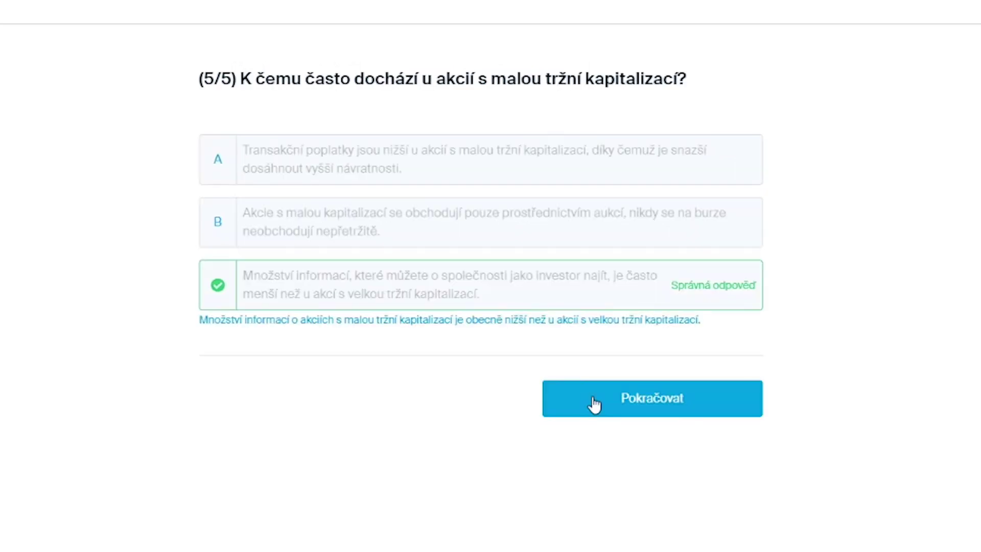
{"action": "left_click", "coordinate": [594, 403]}
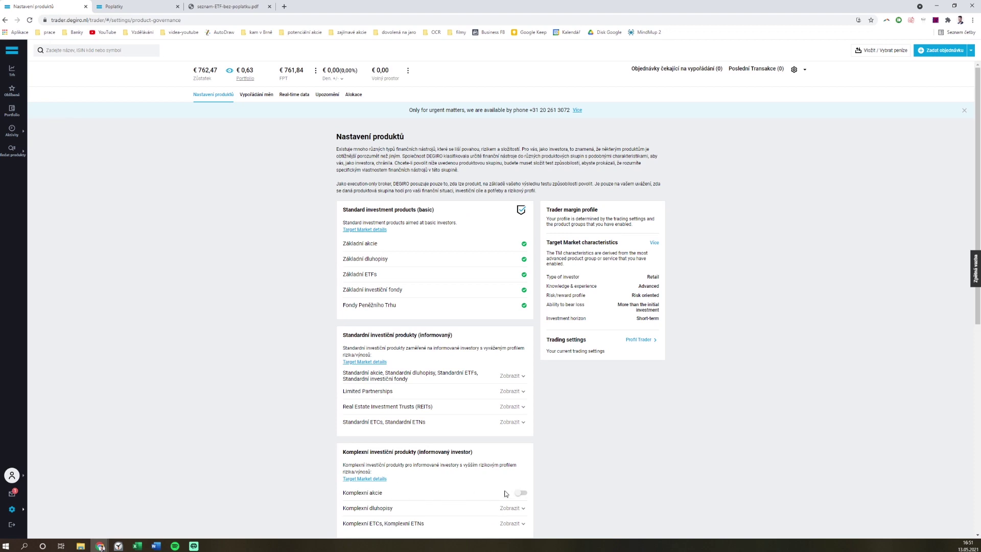
Enable the Komplexní akcie product group and confirm its target market characteristics
{"action": "left_click", "coordinate": [520, 493]}
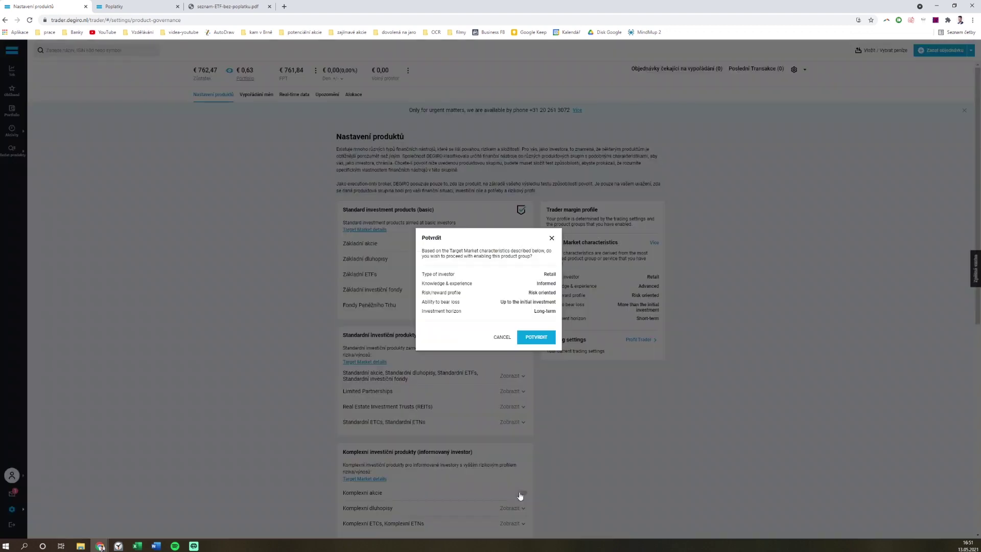
{"action": "left_click", "coordinate": [530, 340]}
{"action": "left_click", "coordinate": [549, 311]}
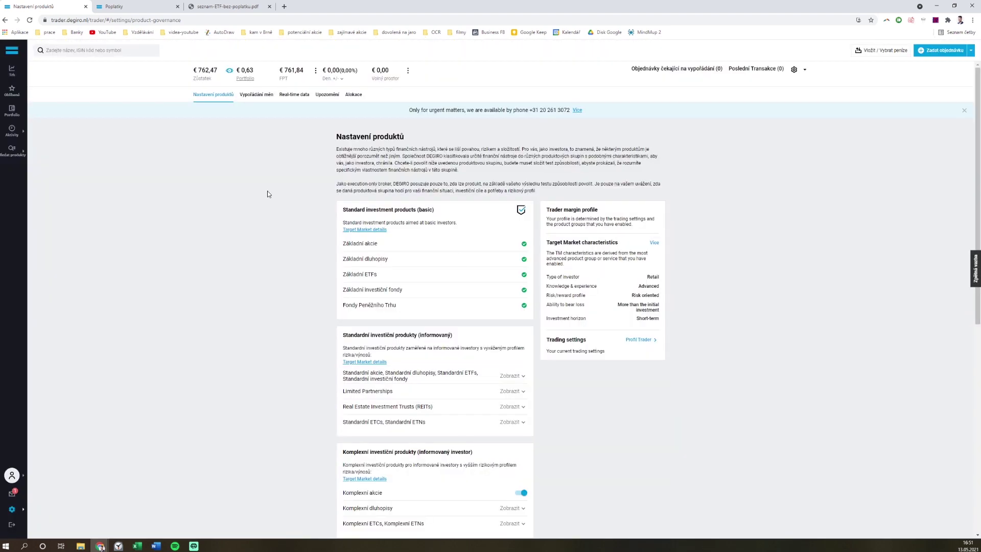
Search for "ternium", open the Ternium SA share and start a buy order for it
{"action": "left_click", "coordinate": [93, 52]}
{"action": "type", "text": "ternium"}
{"action": "key", "text": "Return"}
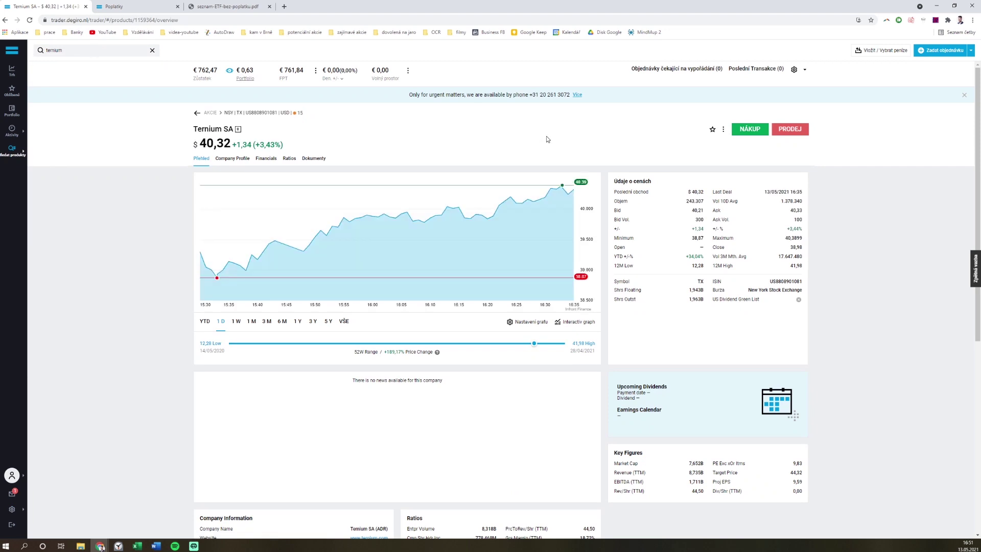
{"action": "left_click", "coordinate": [750, 128]}
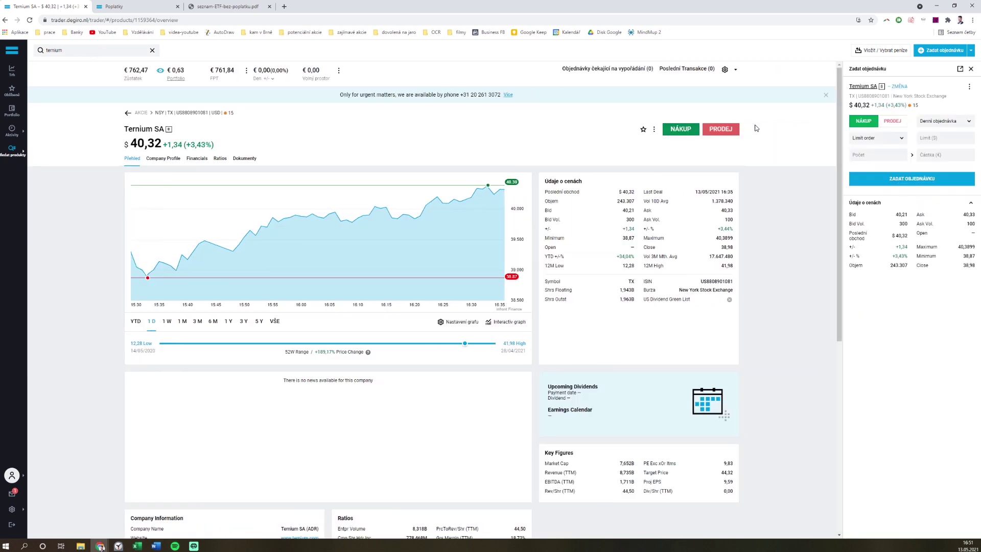
Place and confirm a day limit buy order for Ternium SA with a limit of $41 and an amount of €500
{"action": "left_click", "coordinate": [926, 138]}
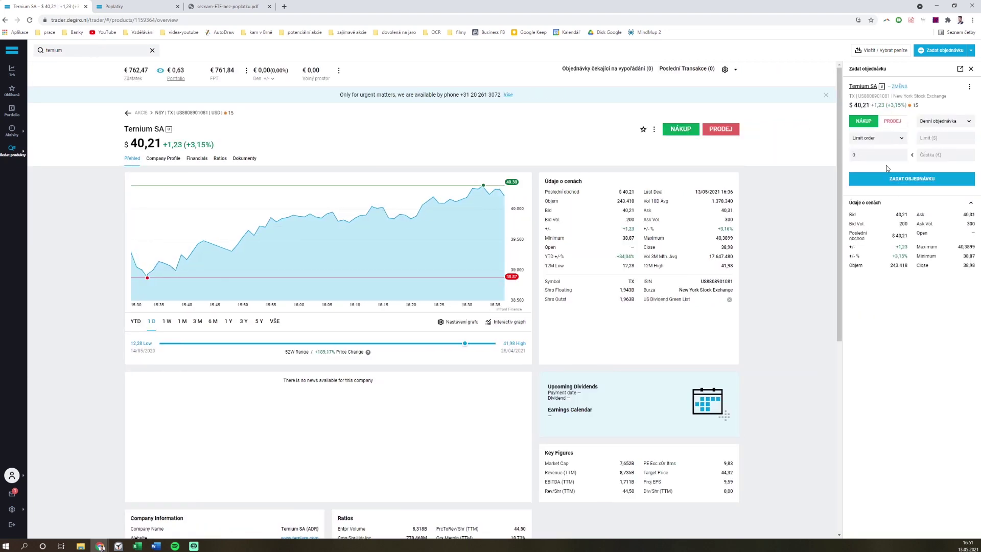
{"action": "left_click", "coordinate": [927, 138]}
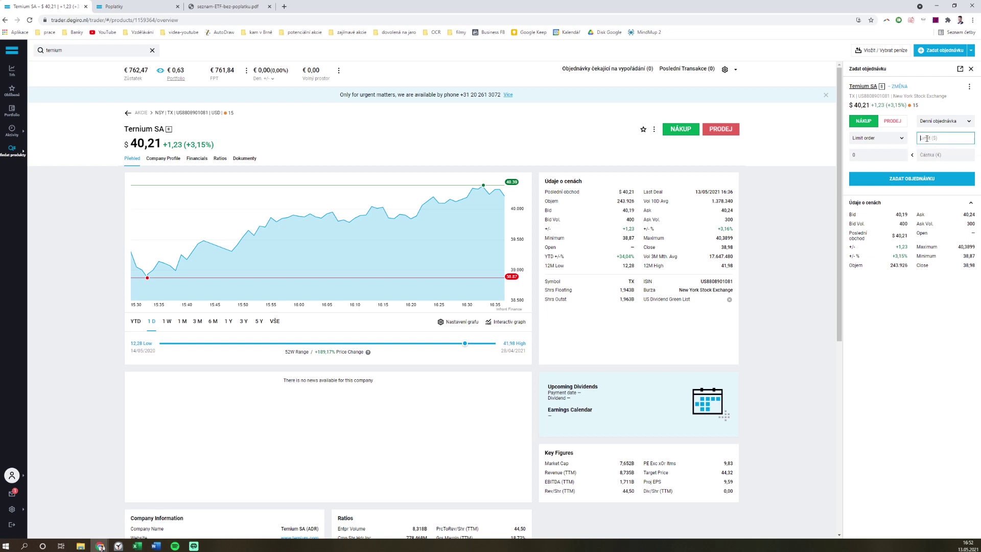
{"action": "type", "text": "41"}
{"action": "left_click", "coordinate": [935, 156]}
{"action": "type", "text": "500"}
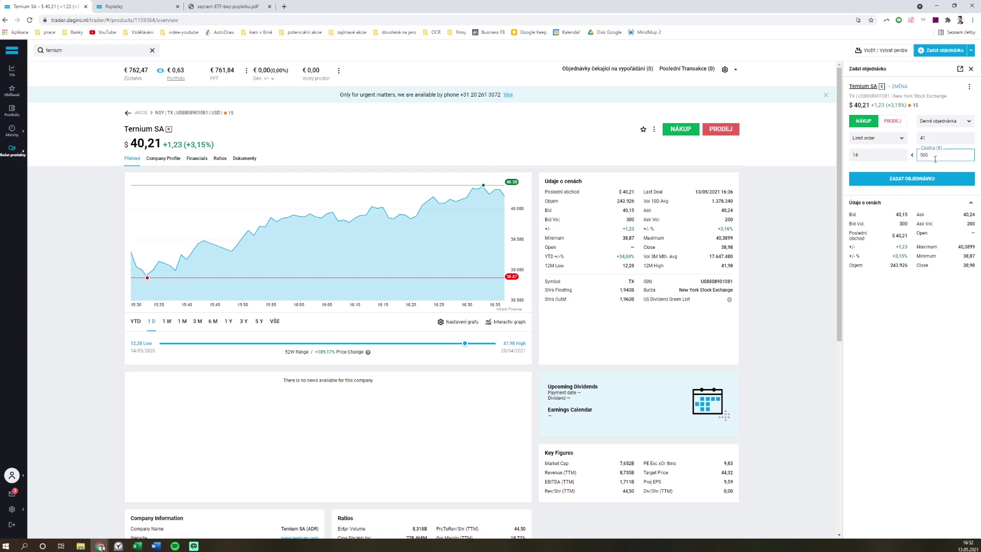
{"action": "left_click", "coordinate": [919, 180]}
{"action": "left_click", "coordinate": [939, 232]}
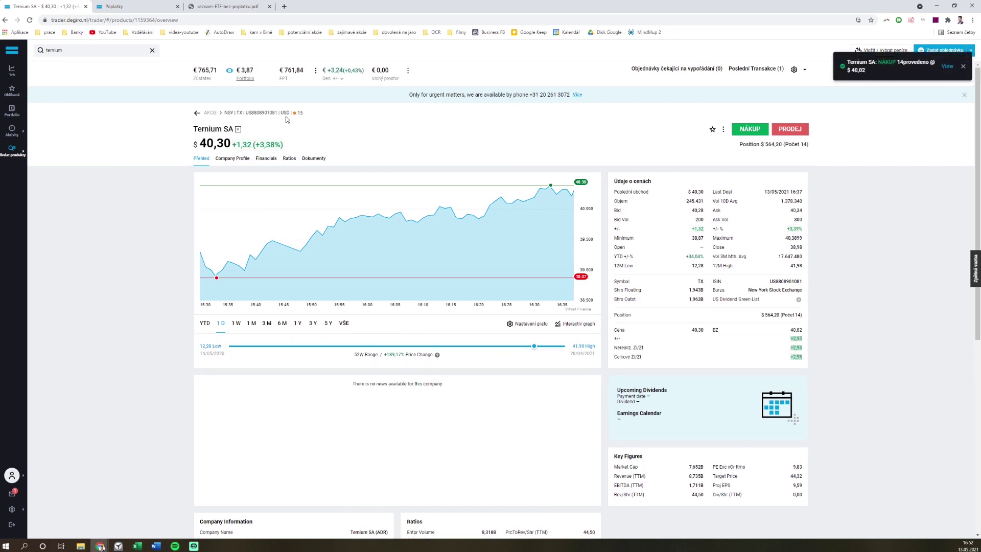
Open the portfolio to check the Ternium SA position and dismiss the platform feedback prompt
{"action": "left_click", "coordinate": [13, 112]}
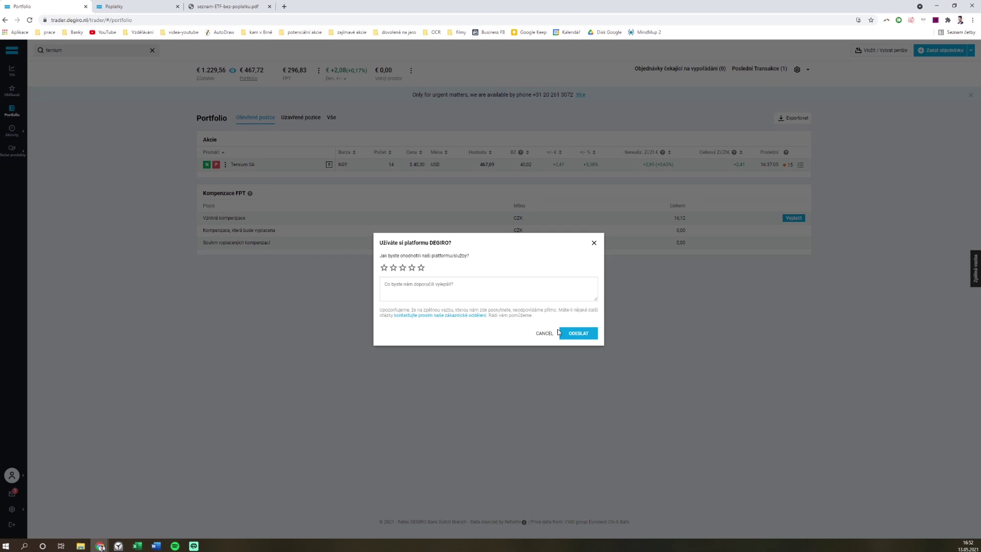
{"action": "left_click", "coordinate": [594, 242]}
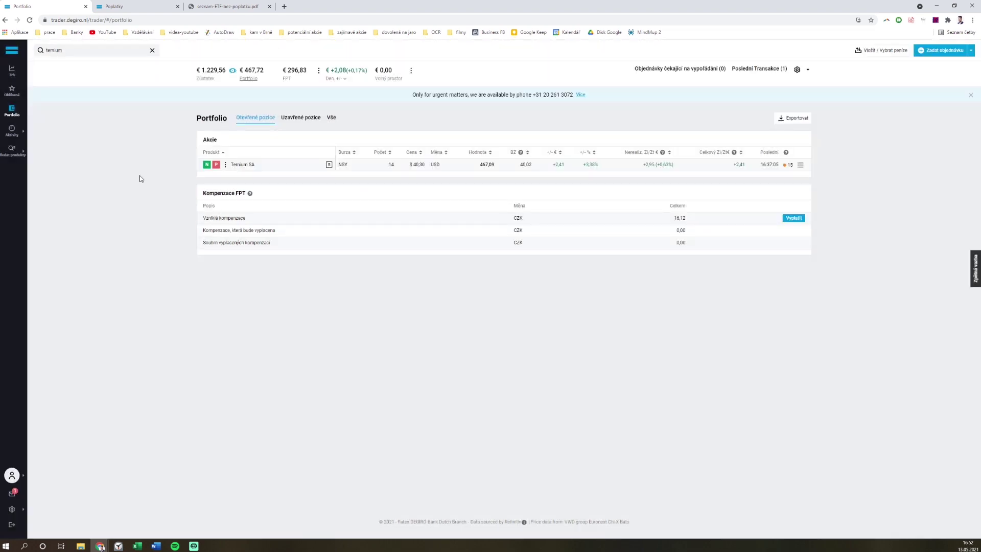
Search for "phili", open the PHILIP MORRIS CR share and start a buy order for it
{"action": "left_click", "coordinate": [77, 51]}
{"action": "type", "text": "phili"}
{"action": "key", "text": "Return"}
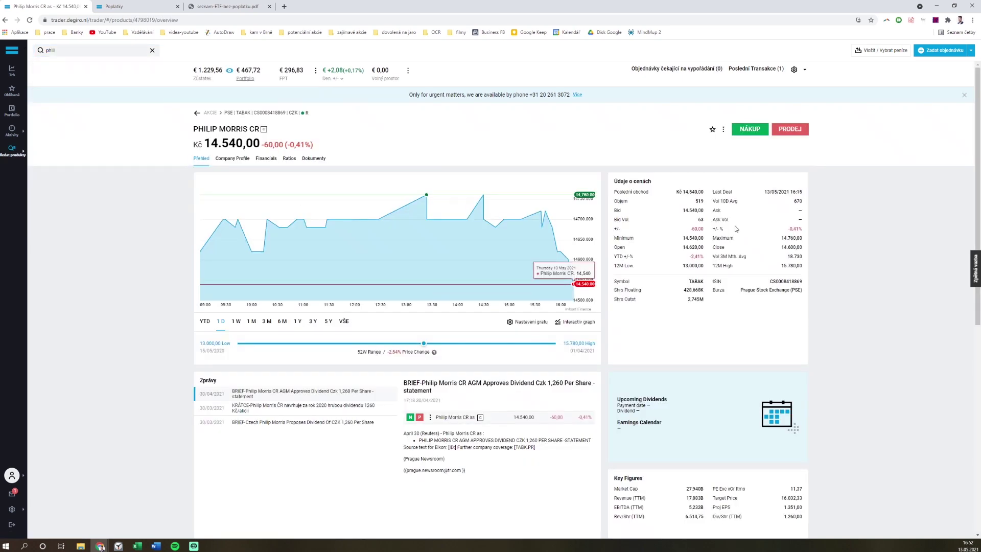
{"action": "left_click", "coordinate": [753, 124]}
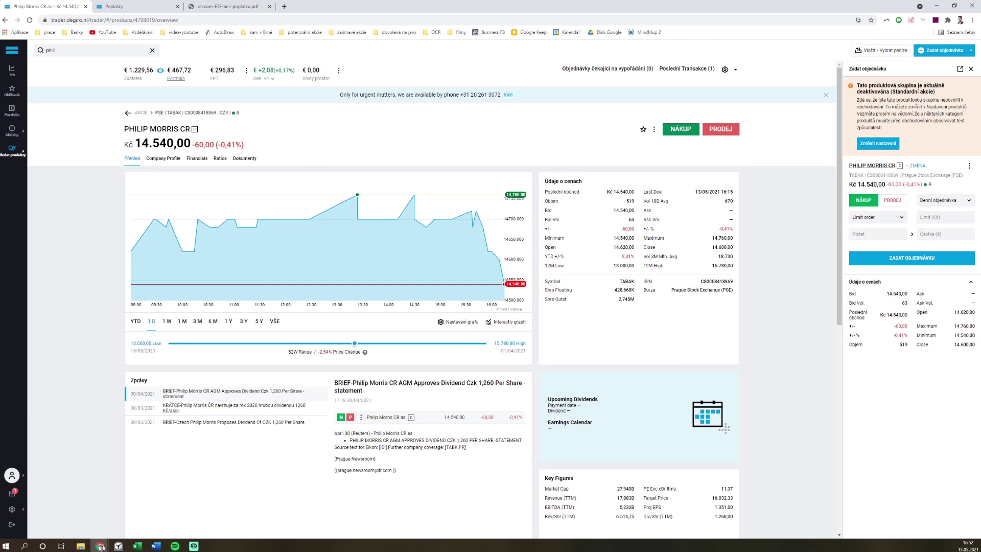
Complete the 15-question suitability test for standard investment products and return to WebTrader
{"action": "left_click", "coordinate": [878, 144]}
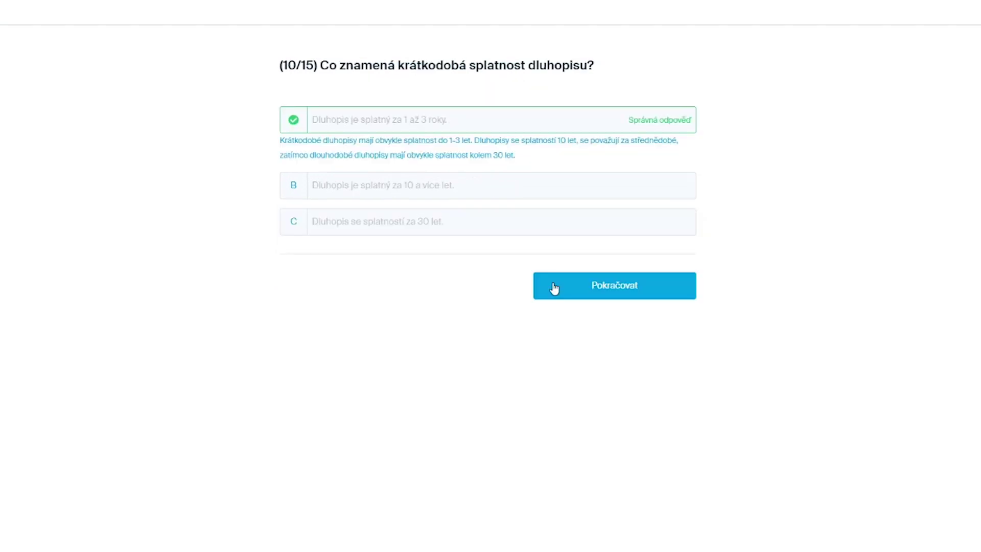
{"action": "left_click", "coordinate": [555, 288]}
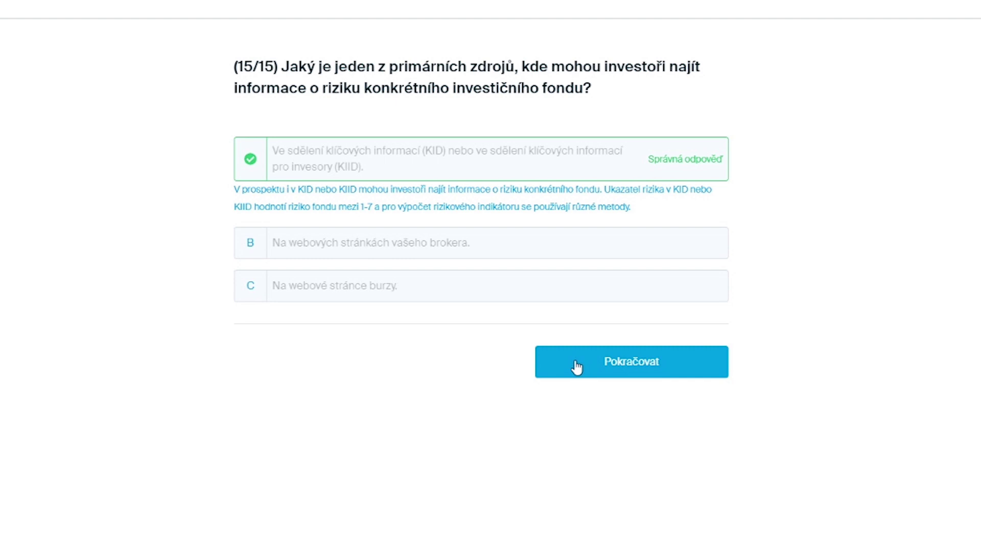
{"action": "left_click", "coordinate": [576, 366]}
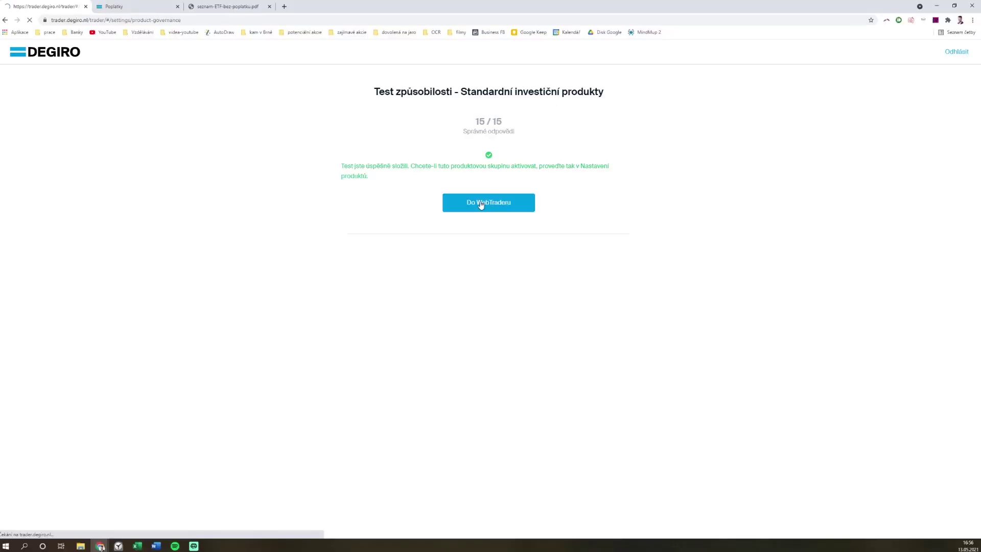
{"action": "left_click", "coordinate": [480, 204]}
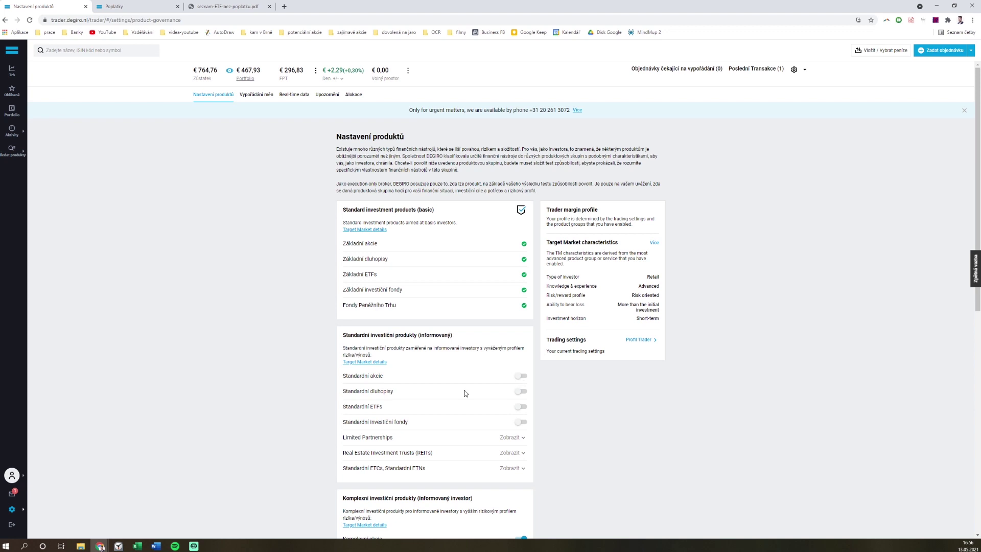
Enable the Standardní akcie product group in the product settings and confirm the activation
{"action": "left_click", "coordinate": [522, 379]}
{"action": "left_click", "coordinate": [532, 335]}
{"action": "left_click", "coordinate": [547, 308]}
Reopen Philip Morris CR from the recent searches, check that its buy order form is available, and close the form
{"action": "left_click", "coordinate": [84, 50]}
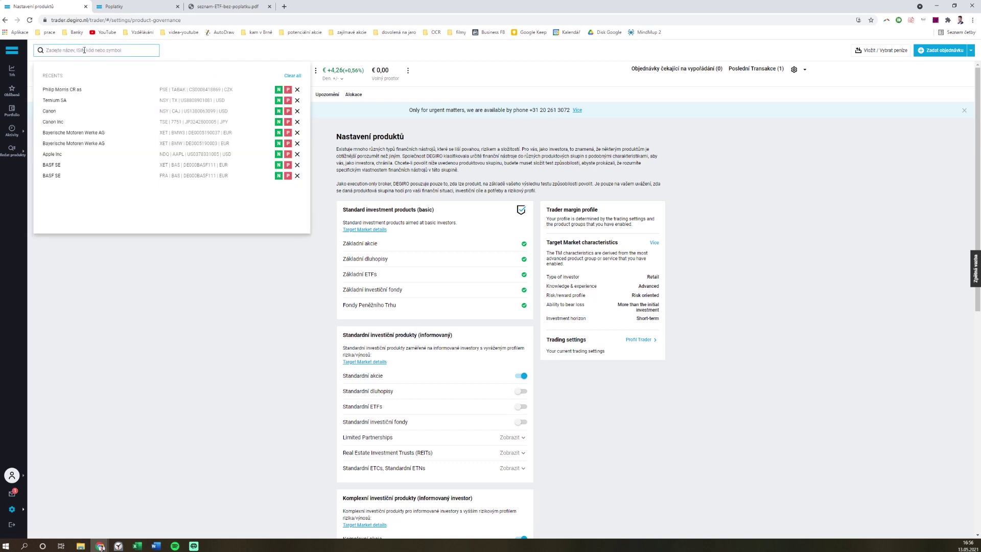
{"action": "left_click", "coordinate": [62, 90]}
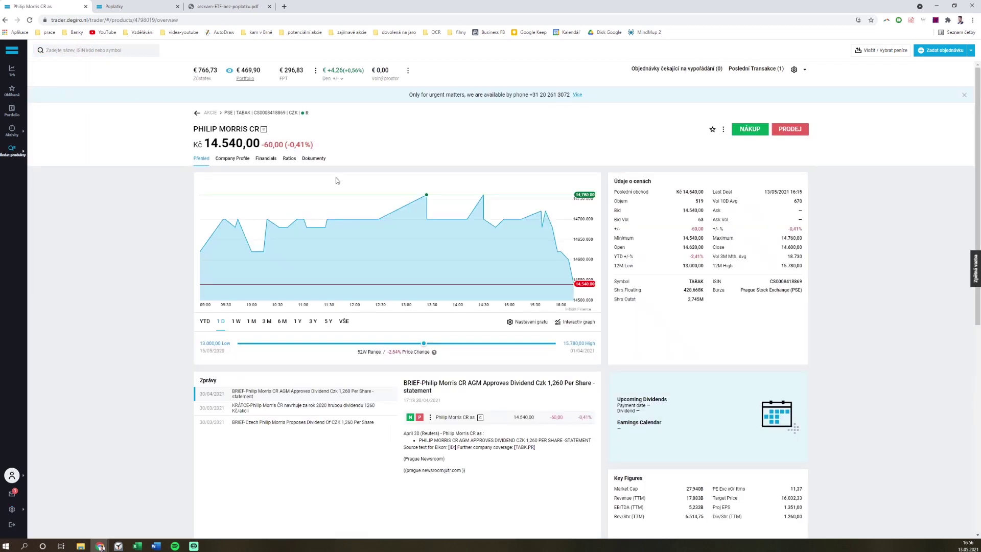
{"action": "left_click", "coordinate": [749, 131]}
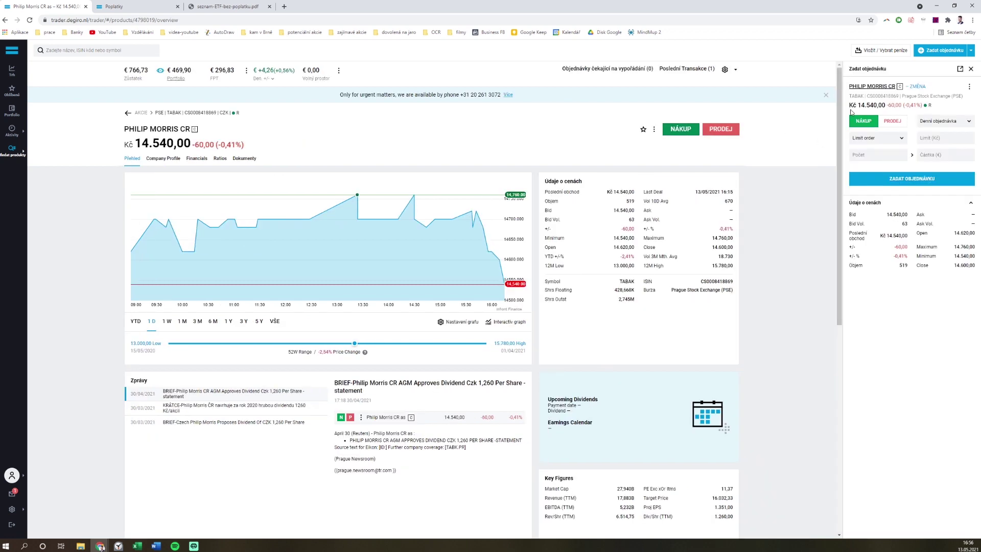
{"action": "left_click", "coordinate": [971, 69]}
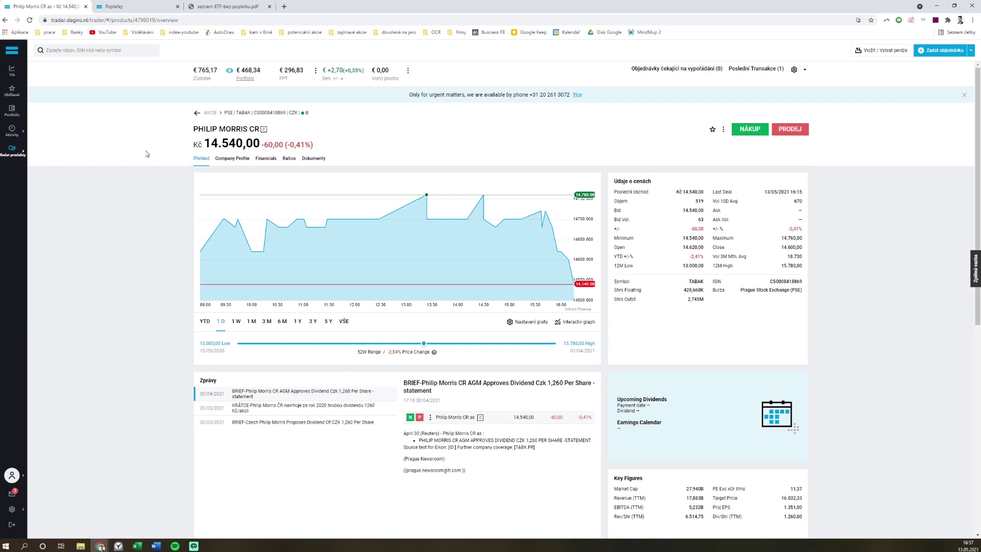
Search for "bmw", open the BMW AG Vz share and start a buy order for it
{"action": "left_click", "coordinate": [82, 52]}
{"action": "type", "text": "bmw"}
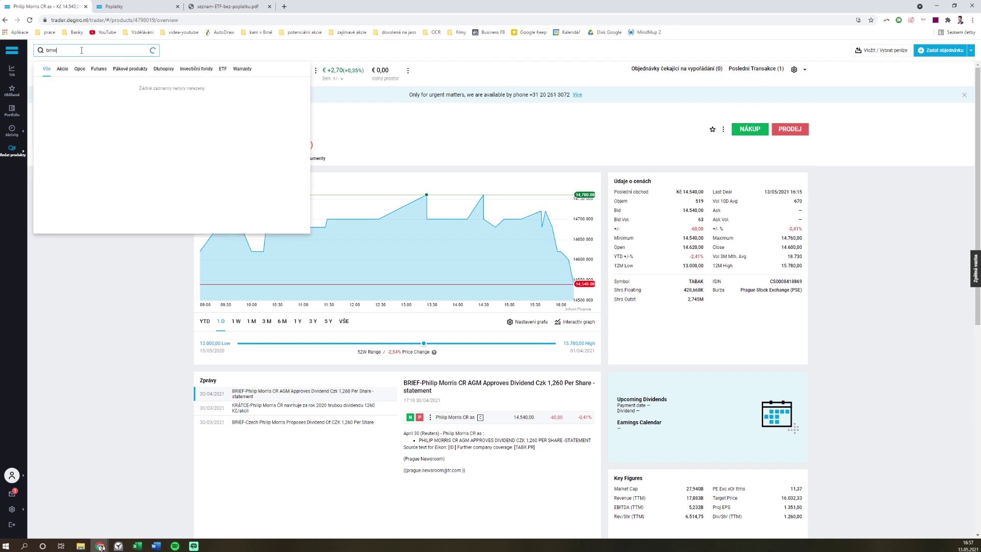
{"action": "key", "text": "Return"}
{"action": "left_click", "coordinate": [750, 128]}
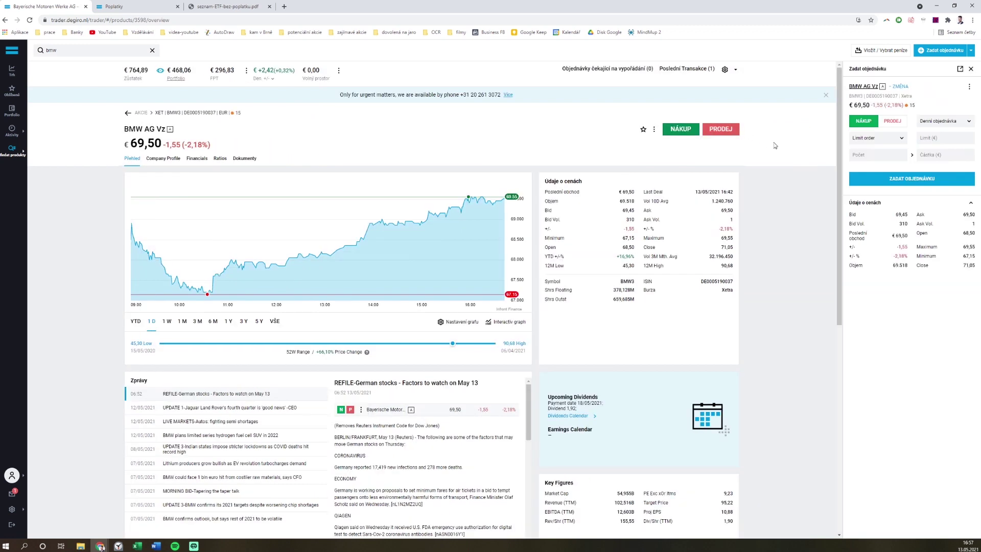
Place and confirm a multi-day limit buy order for BMW AG Vz with a limit of €65 and an amount of €250
{"action": "left_click", "coordinate": [946, 122]}
{"action": "left_click", "coordinate": [937, 147]}
{"action": "left_click", "coordinate": [929, 139]}
{"action": "type", "text": "65"}
{"action": "left_click", "coordinate": [942, 154]}
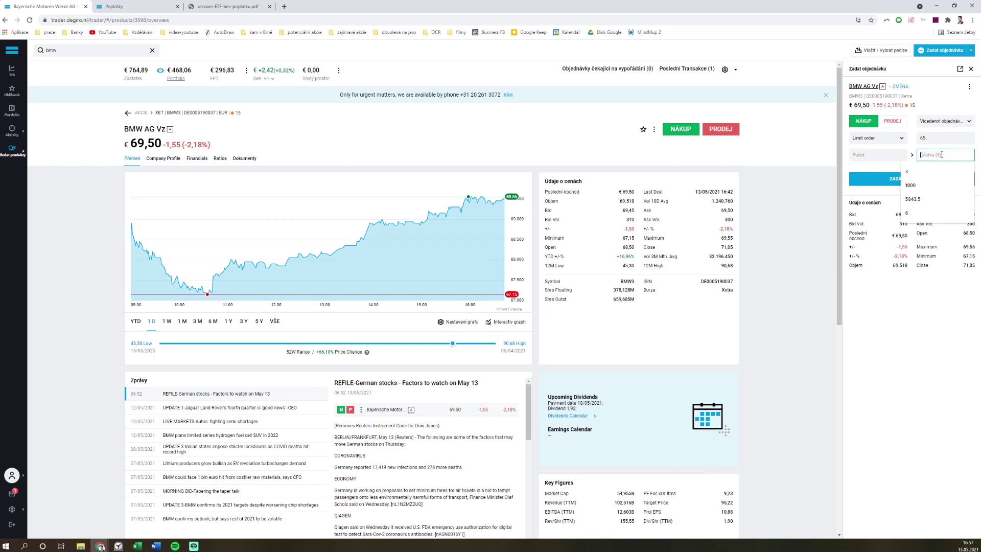
{"action": "type", "text": "250"}
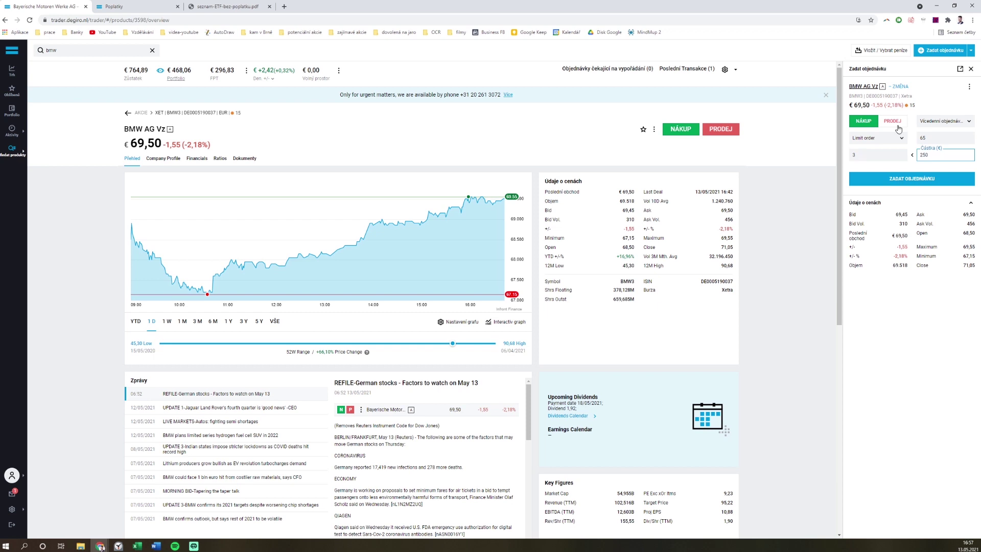
{"action": "left_click", "coordinate": [926, 183]}
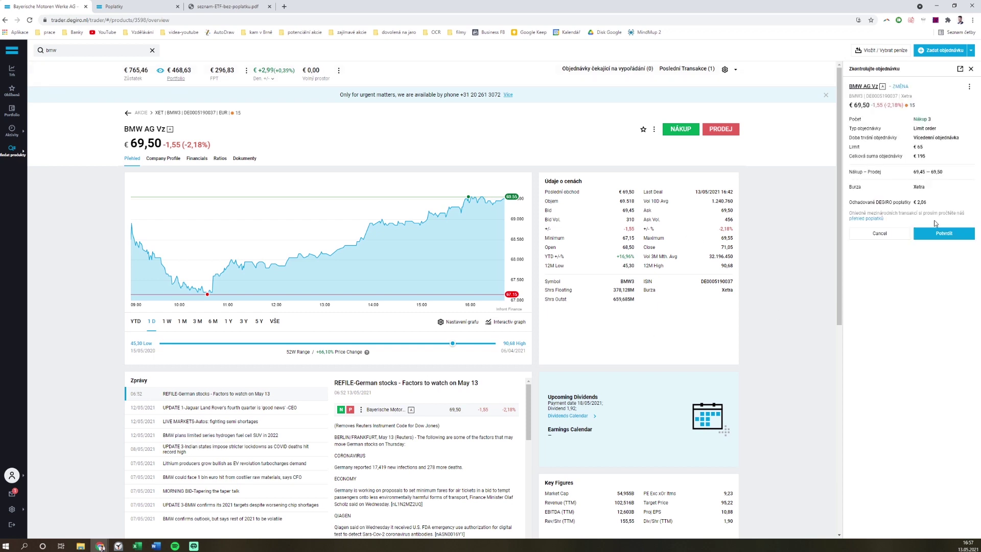
{"action": "left_click", "coordinate": [935, 237]}
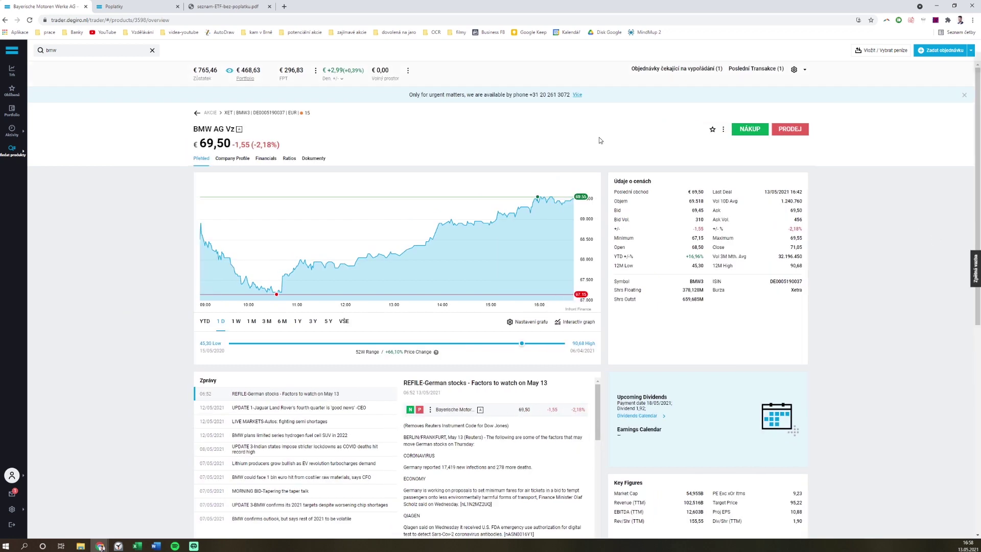
Open the pending orders, try limits of €69 and €70 on the BMW order, and close the editor without saving
{"action": "mouse_move", "coordinate": [11, 132]}
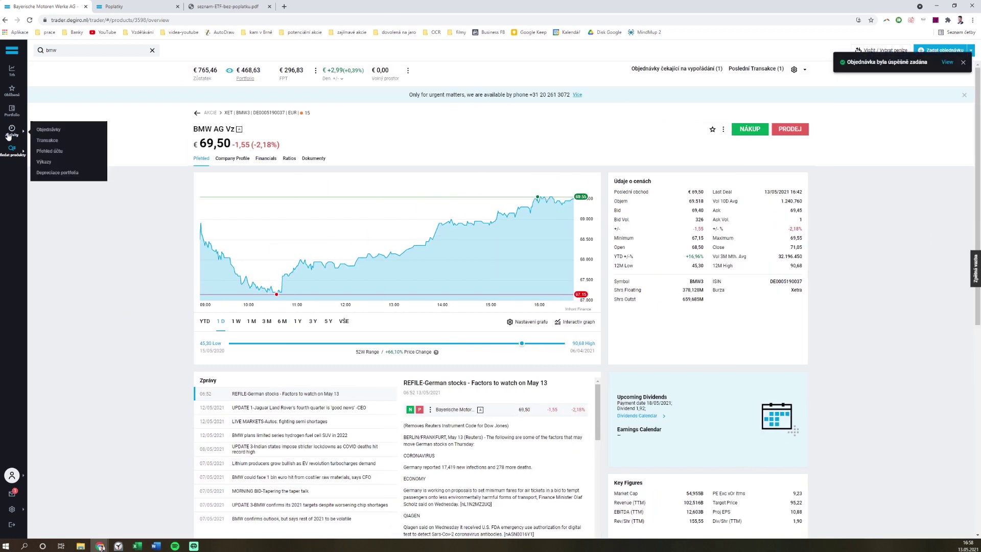
{"action": "left_click", "coordinate": [42, 131]}
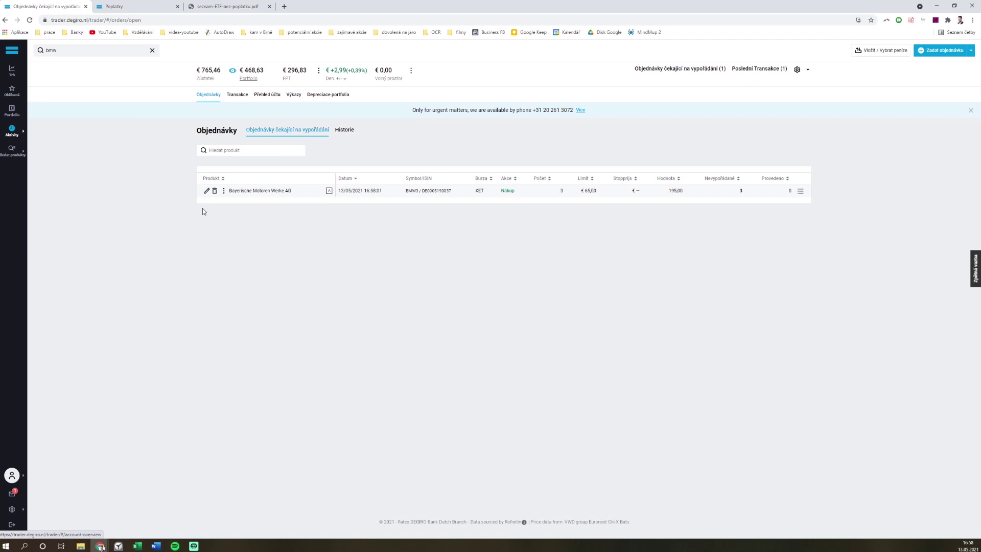
{"action": "left_click", "coordinate": [206, 191]}
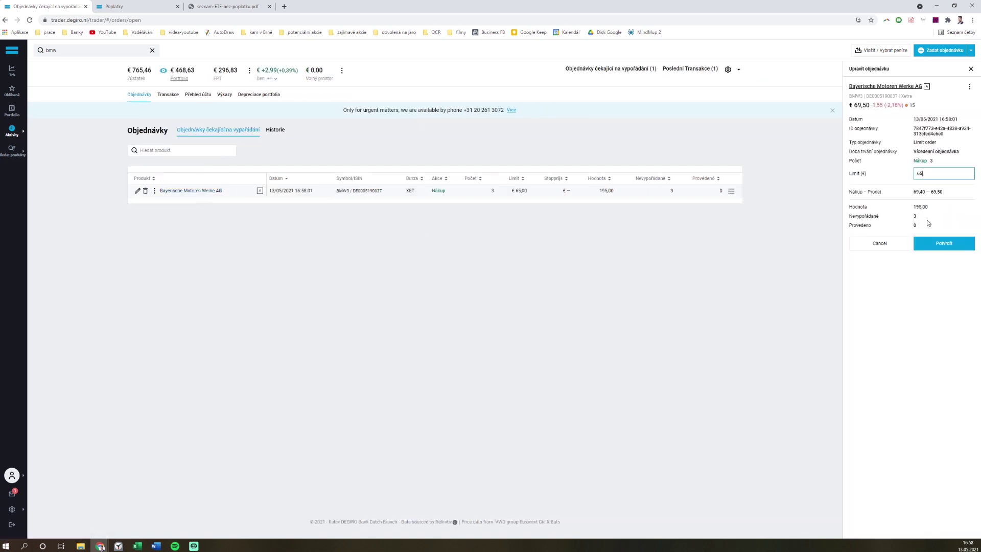
{"action": "key", "text": "BackSpace"}
{"action": "type", "text": "9"}
{"action": "left_click_drag", "start_coordinate": [924, 175], "coordinate": [900, 177]}
{"action": "type", "text": "70"}
{"action": "left_click", "coordinate": [971, 69]}
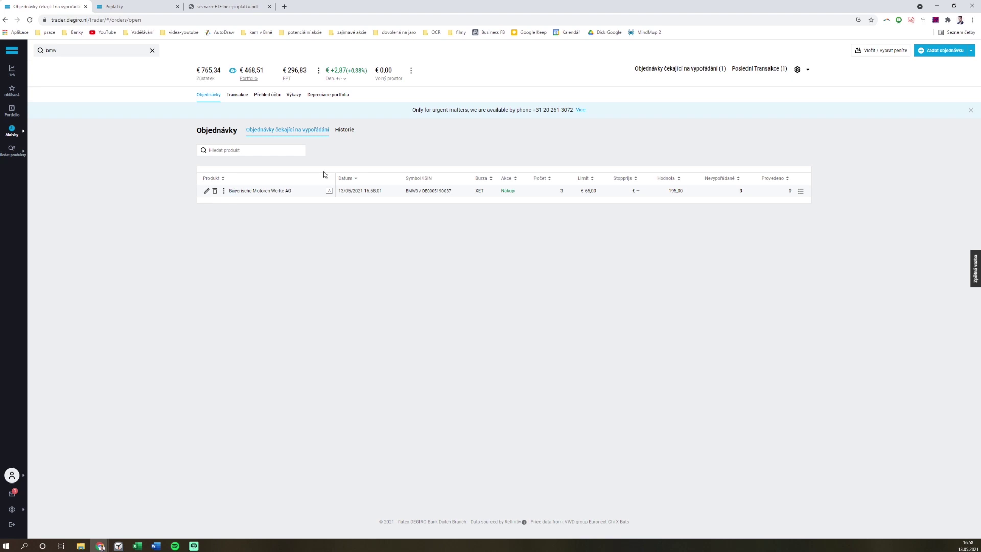
Delete the pending BMW buy order and confirm the cancellation
{"action": "left_click", "coordinate": [215, 191]}
{"action": "key", "text": "Return"}
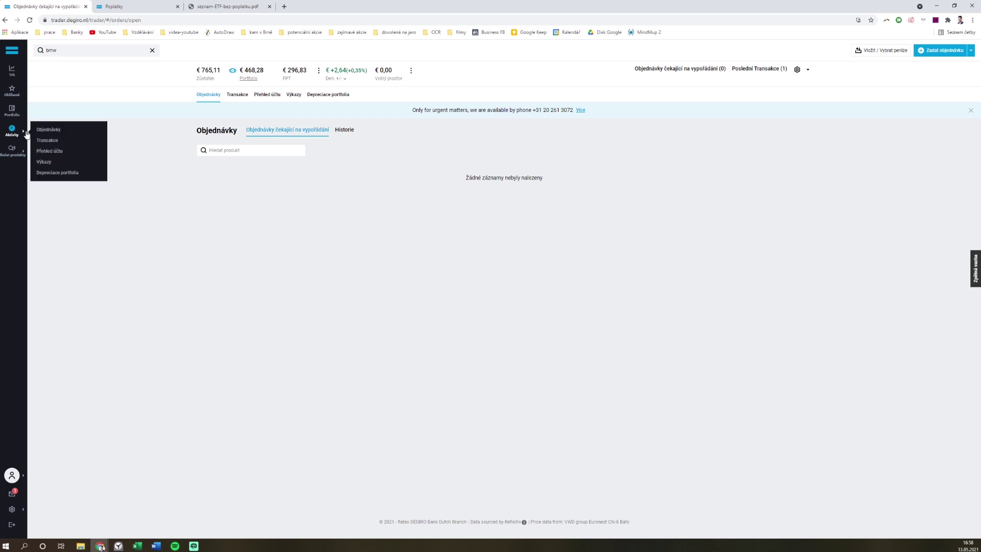
From the portfolio, place and confirm a day limit sell order for 14 Ternium SA shares with a limit of $40
{"action": "left_click", "coordinate": [12, 110]}
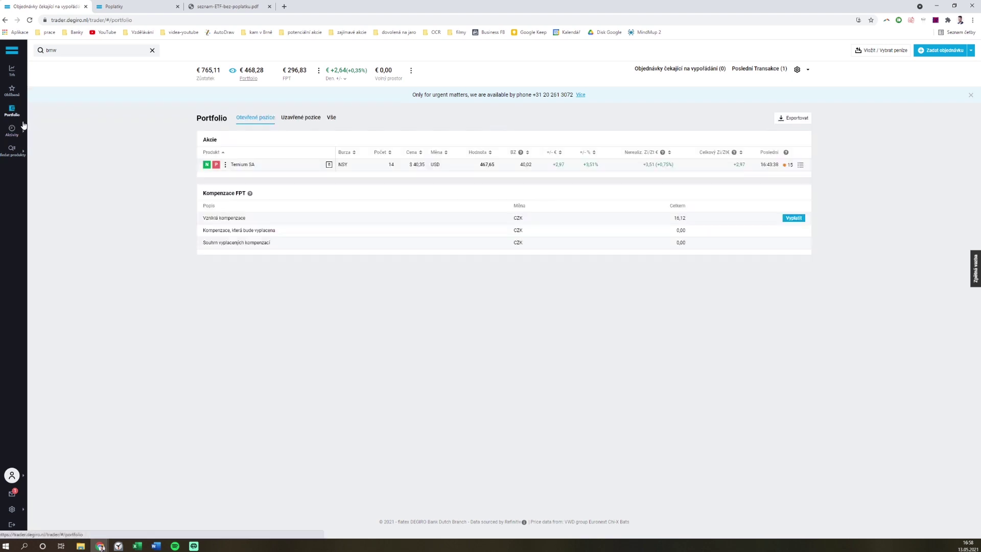
{"action": "left_click", "coordinate": [216, 164]}
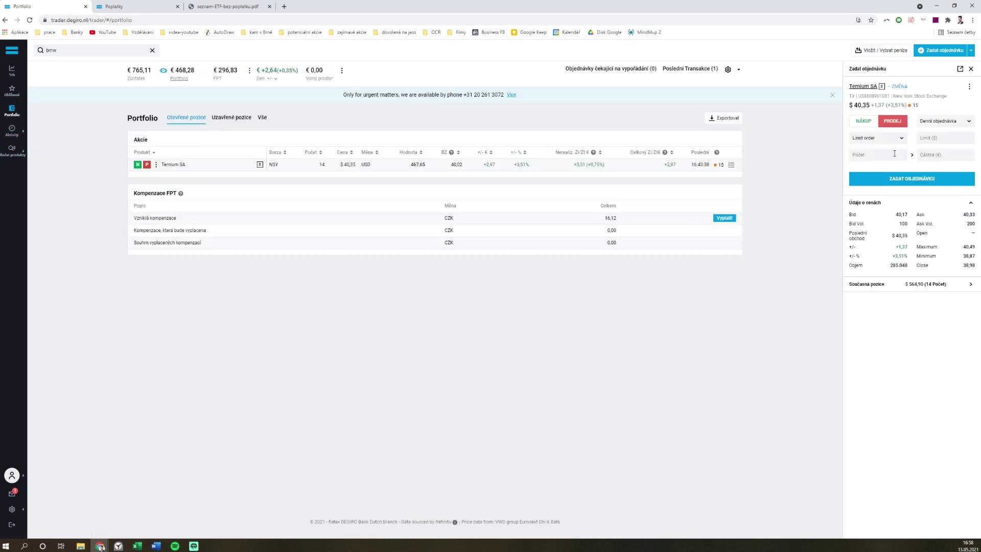
{"action": "left_click", "coordinate": [927, 138]}
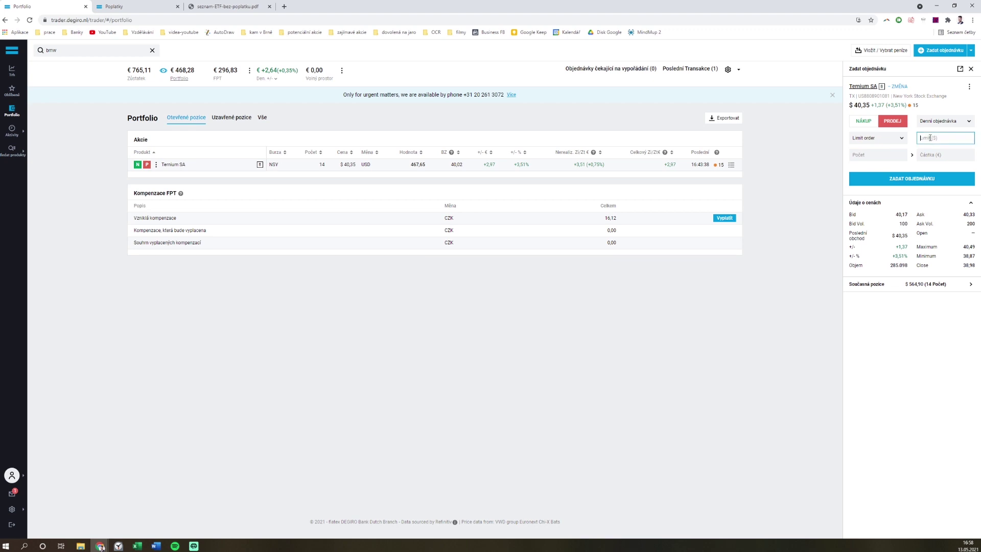
{"action": "type", "text": "40"}
{"action": "left_click", "coordinate": [892, 156]}
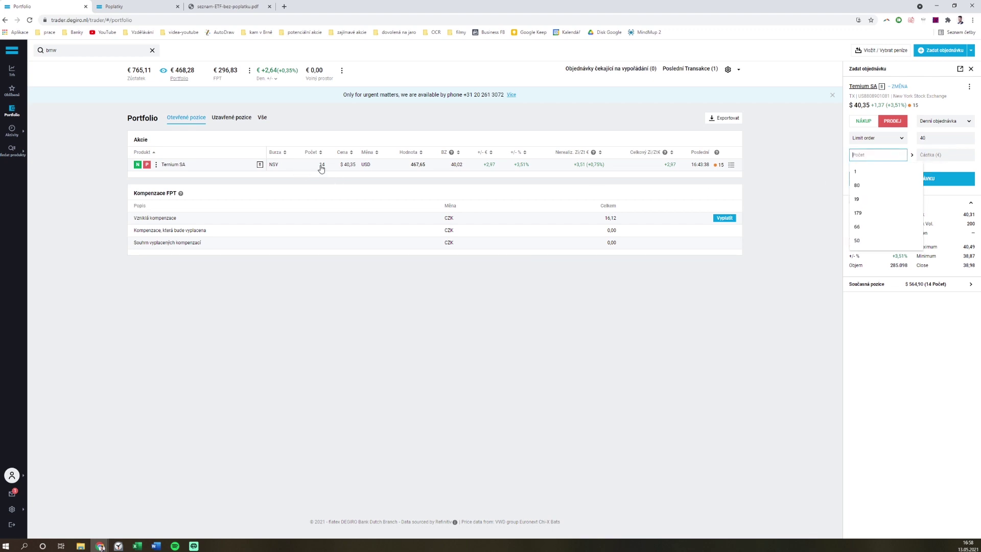
{"action": "left_click", "coordinate": [878, 159]}
{"action": "type", "text": "14"}
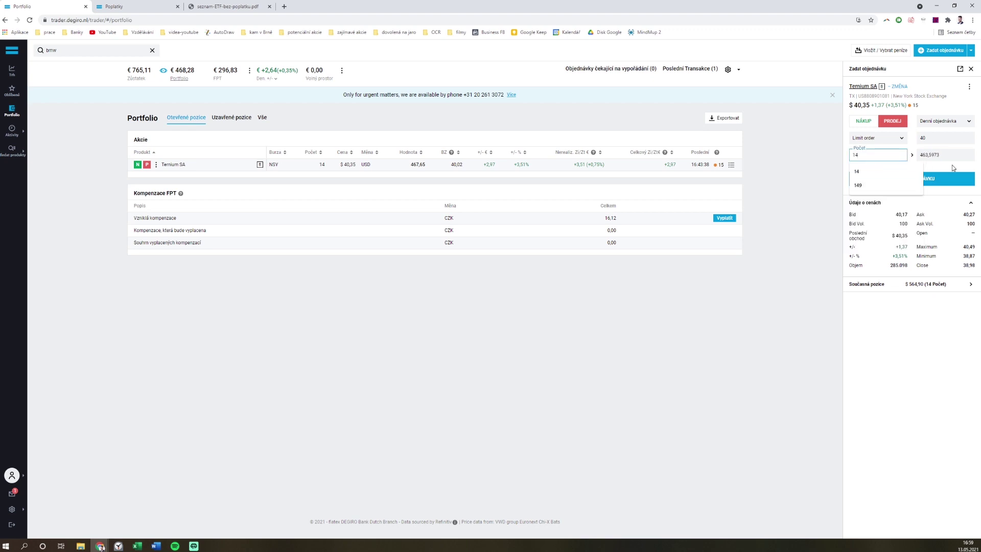
{"action": "key", "text": "Return"}
{"action": "left_click", "coordinate": [942, 234]}
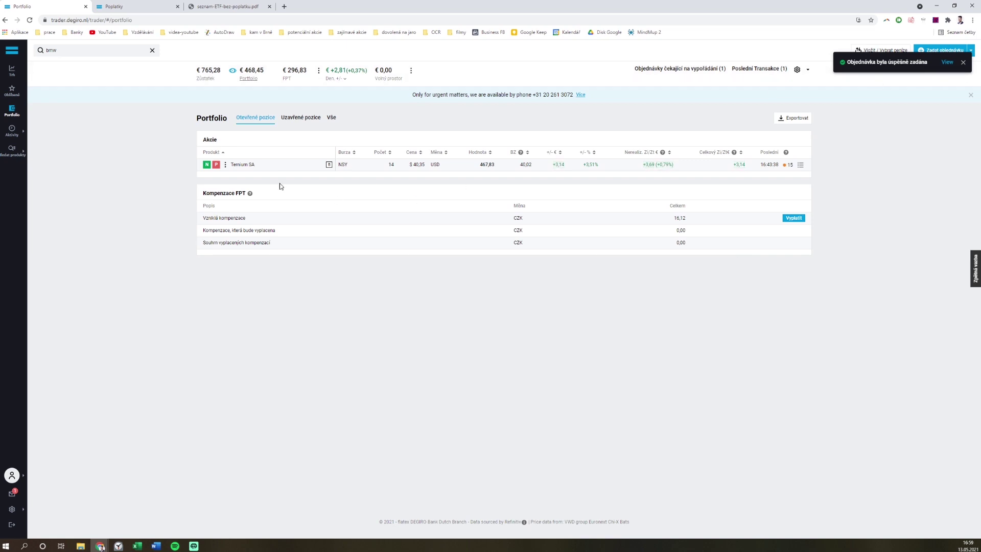
Open the pending orders and change the limit of the Ternium SA sell order to $39
{"action": "left_click", "coordinate": [45, 130]}
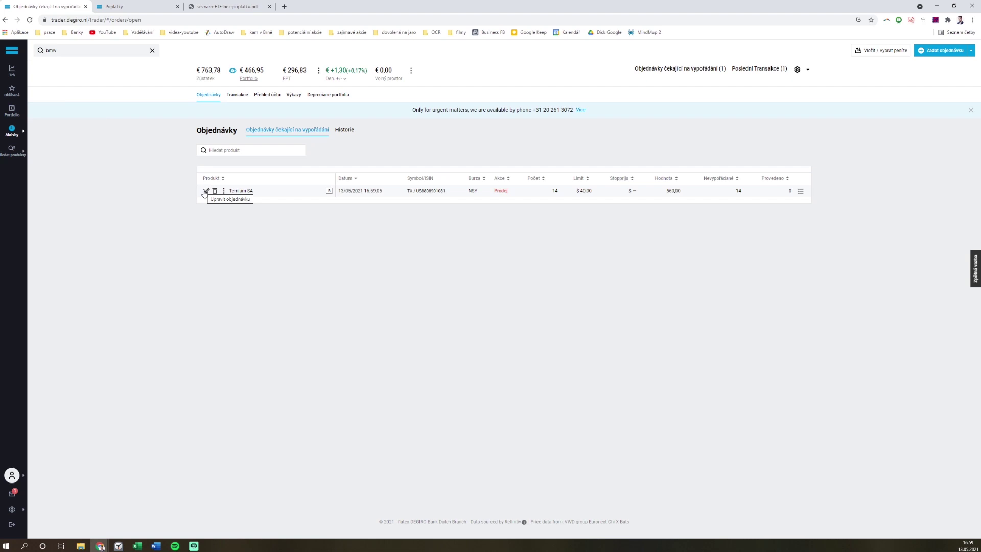
{"action": "left_click", "coordinate": [206, 192]}
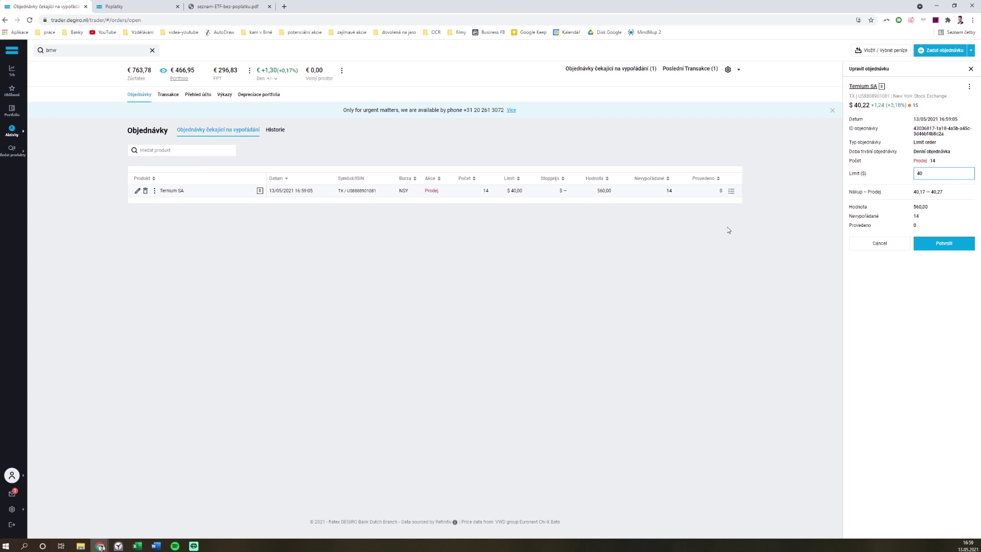
{"action": "left_click_drag", "start_coordinate": [928, 173], "coordinate": [884, 178]}
{"action": "type", "text": "39"}
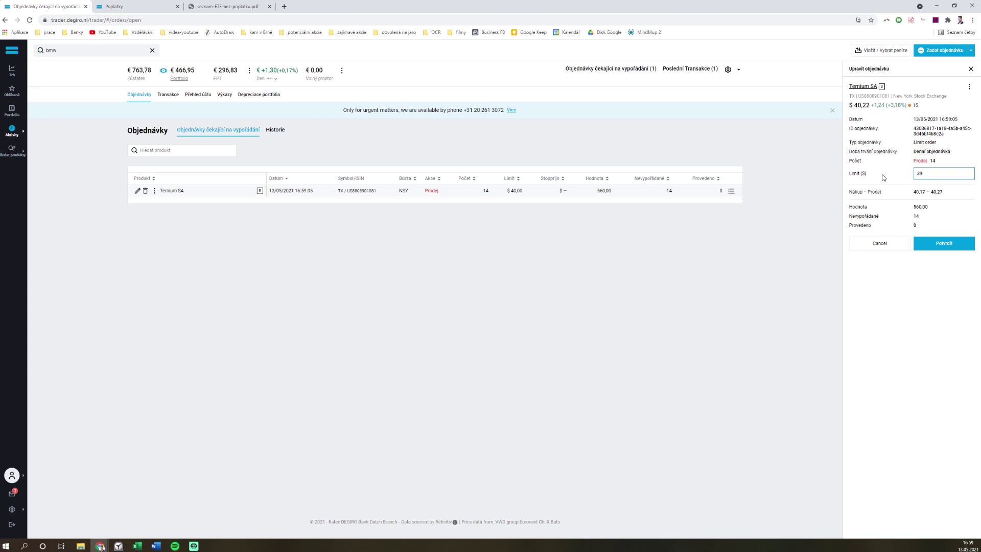
{"action": "left_click", "coordinate": [942, 243]}
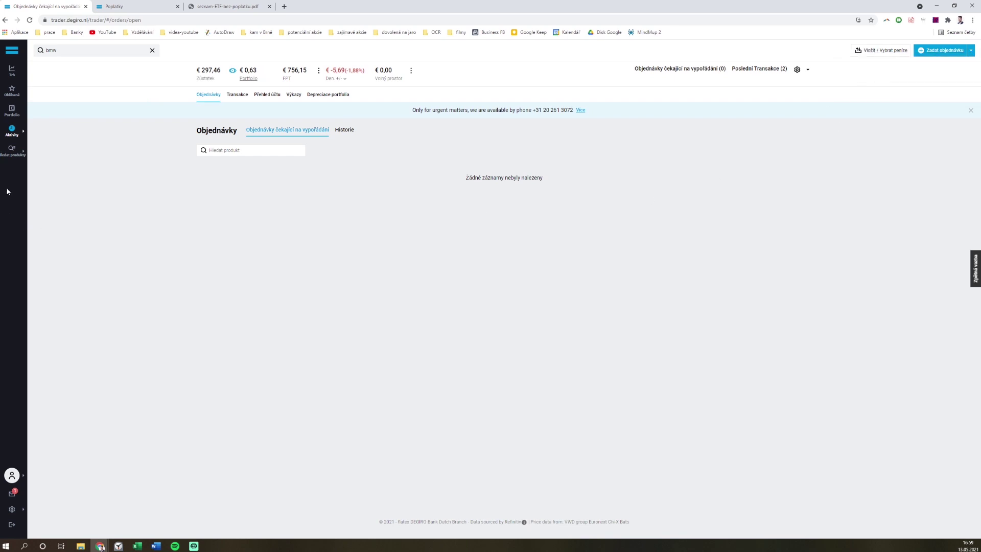
Open the account overview to review the Ternium SA transactions and bring up the money withdrawal form
{"action": "mouse_move", "coordinate": [12, 131]}
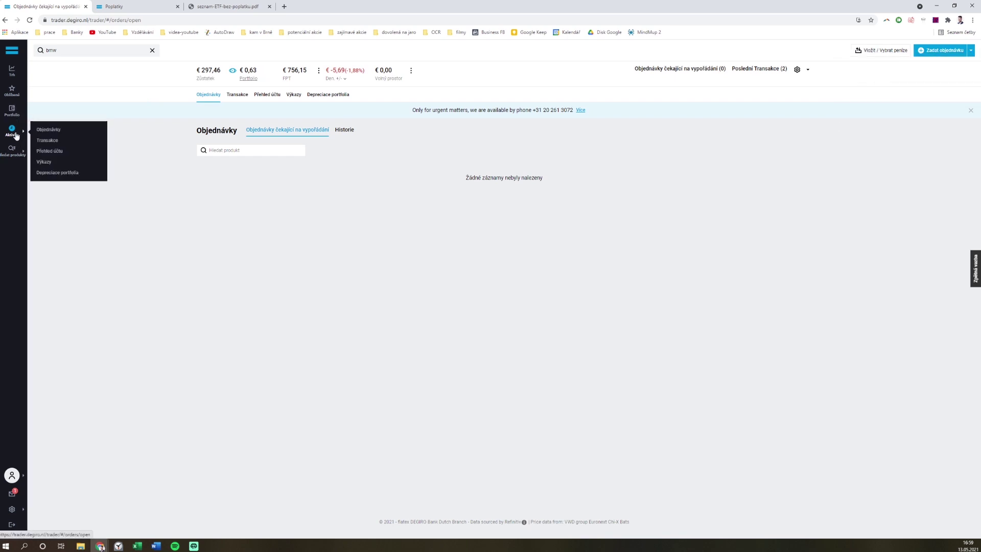
{"action": "left_click", "coordinate": [51, 148]}
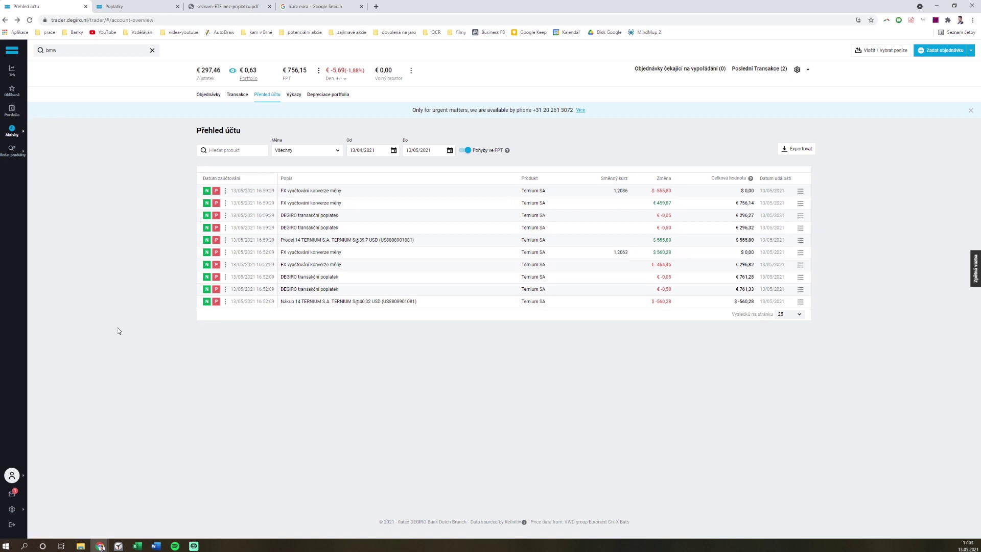
{"action": "left_click", "coordinate": [885, 53]}
{"action": "left_click", "coordinate": [545, 222]}
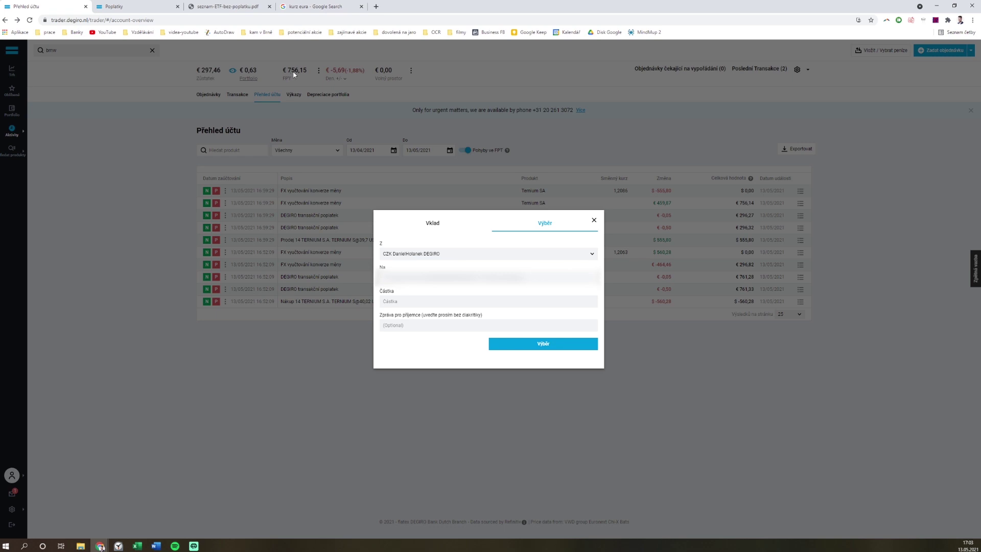
Convert 756 euros to Czech koruna in the Google exchange rate tab and return to the withdrawal form
{"action": "left_click", "coordinate": [307, 7]}
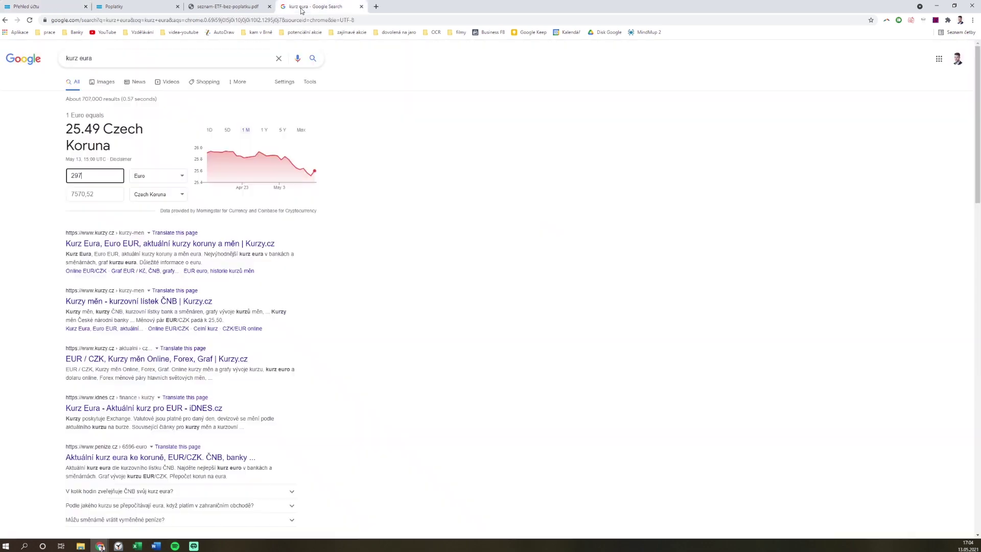
{"action": "key", "text": "ctrl+a"}
{"action": "type", "text": "756"}
{"action": "left_click_drag", "start_coordinate": [70, 194], "coordinate": [89, 195]}
{"action": "left_click", "coordinate": [58, 7]}
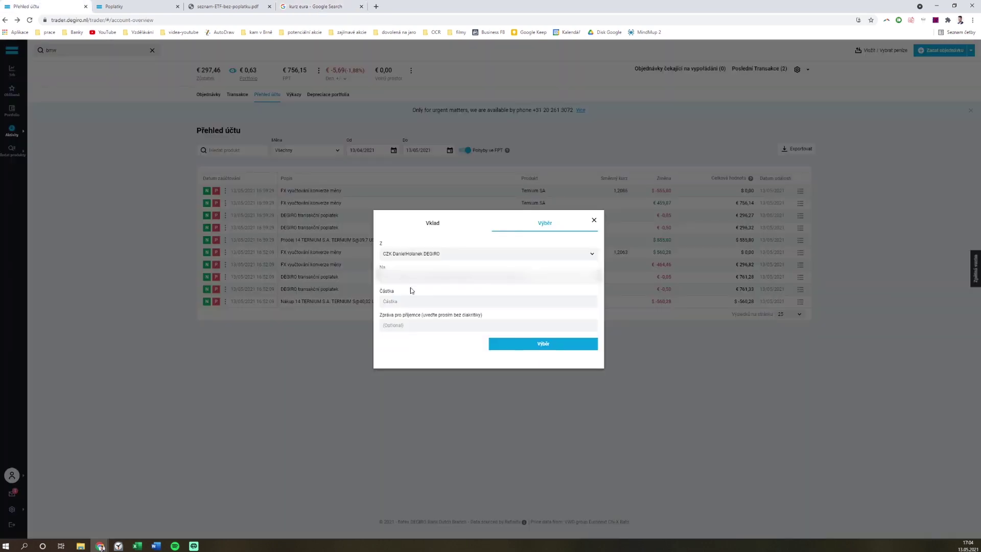
Try to withdraw 19270 from the CZK account and close the resulting message
{"action": "left_click", "coordinate": [420, 304]}
{"action": "type", "text": "19270"}
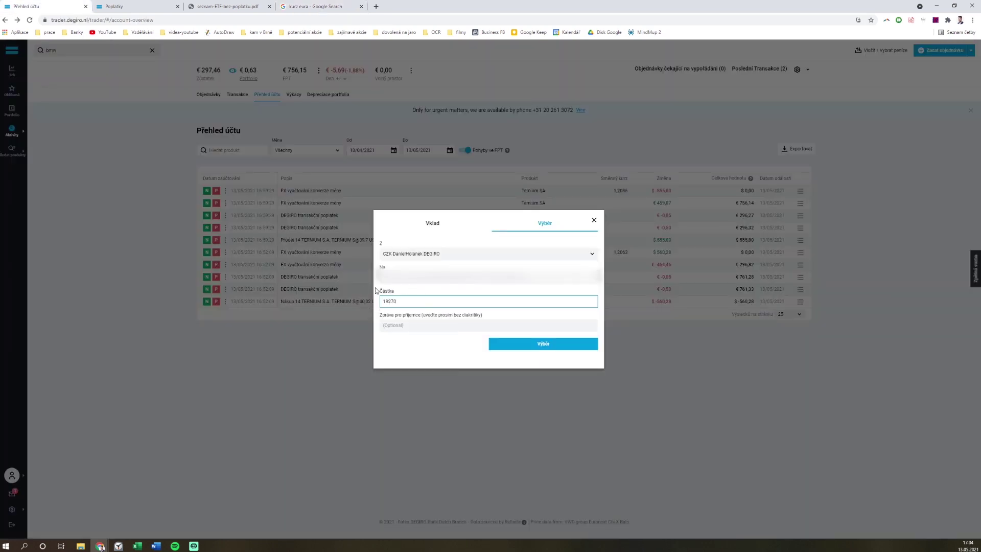
{"action": "left_click", "coordinate": [515, 347]}
{"action": "left_click_drag", "start_coordinate": [423, 285], "coordinate": [501, 283]}
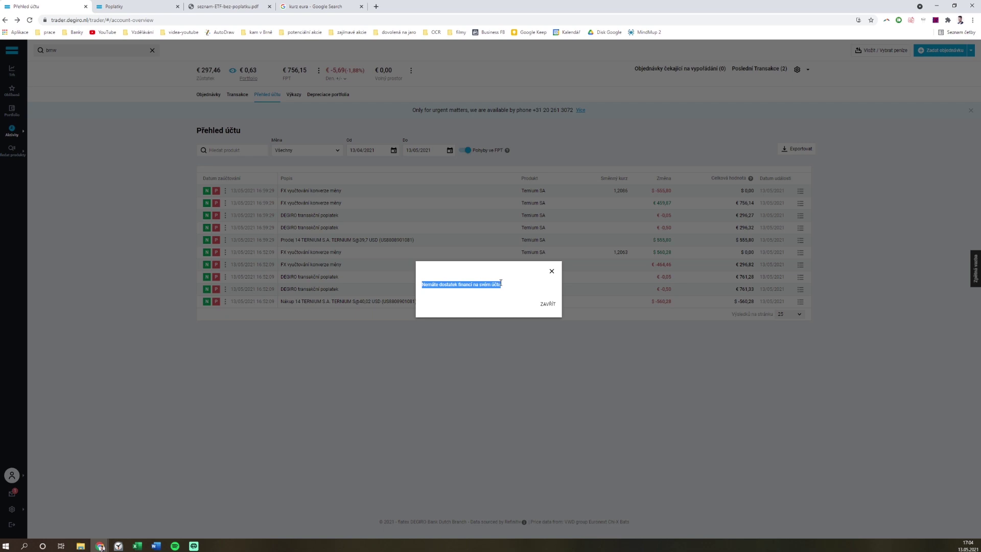
{"action": "left_click", "coordinate": [545, 304]}
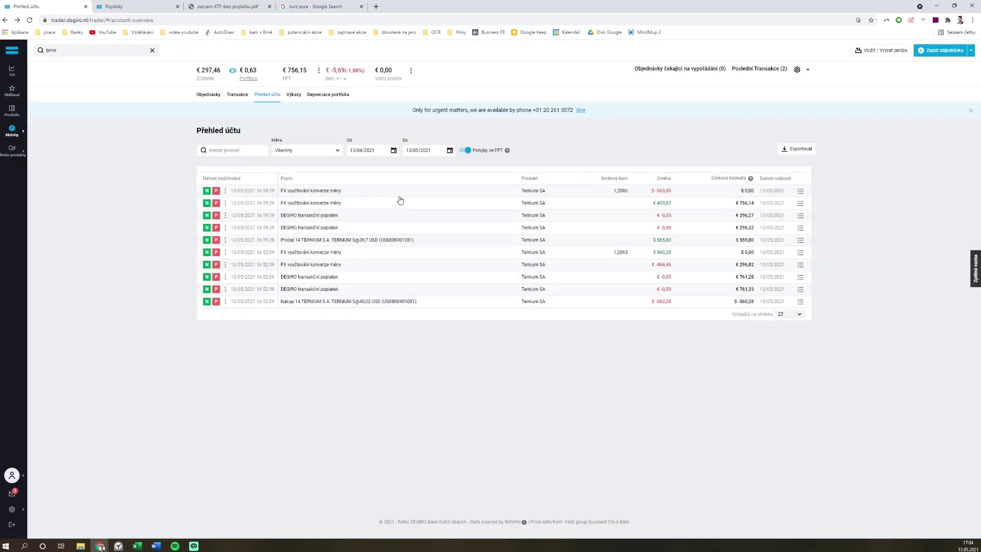